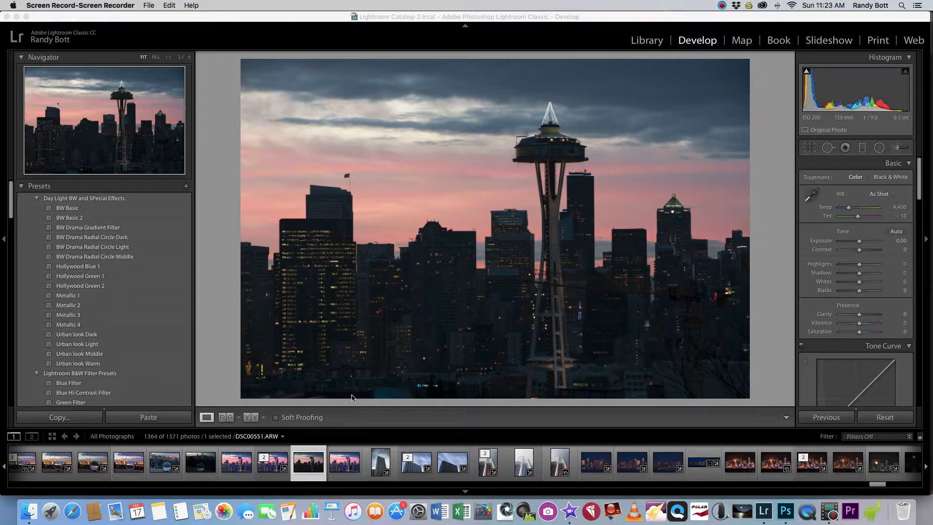
Select the raw photo DSC00551.ARW and enable chromatic aberration removal and profile corrections for it
left_click(272, 465)
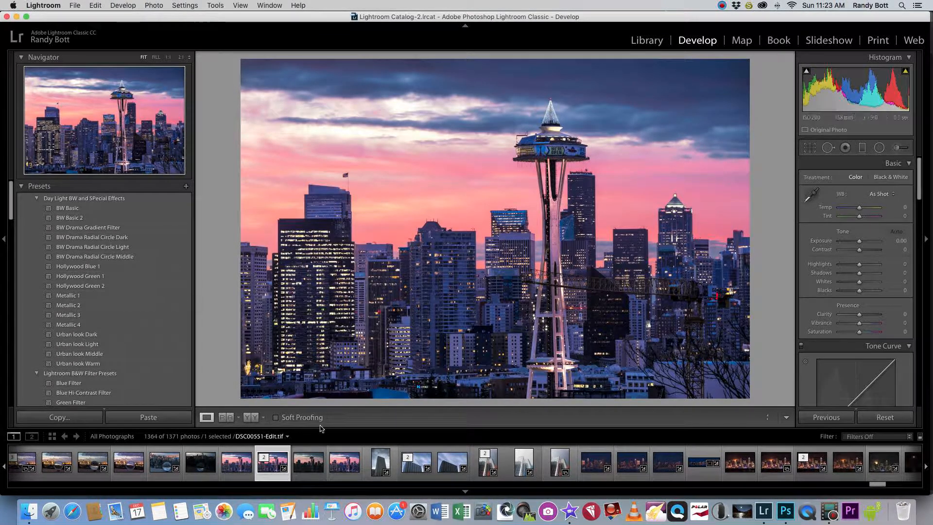
left_click(304, 461)
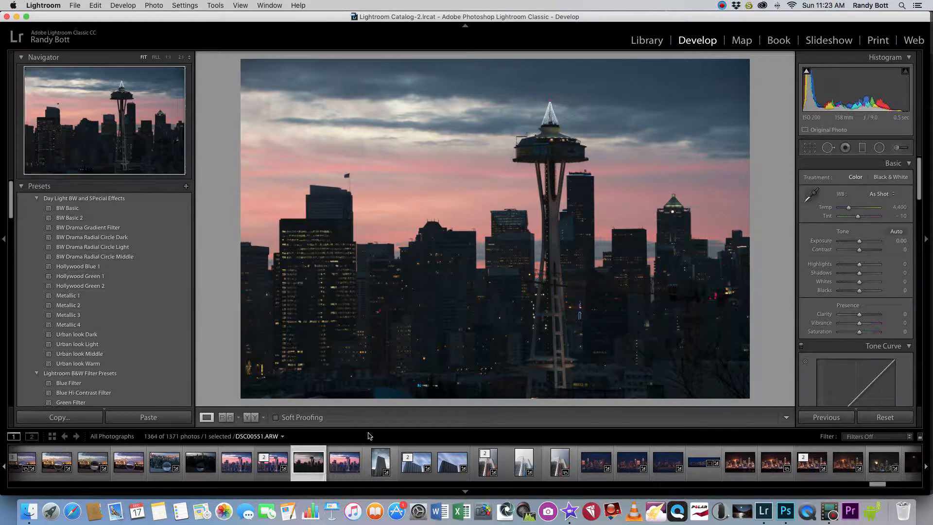
scroll(850, 337, "down", 5)
scroll(850, 337, "down", 10)
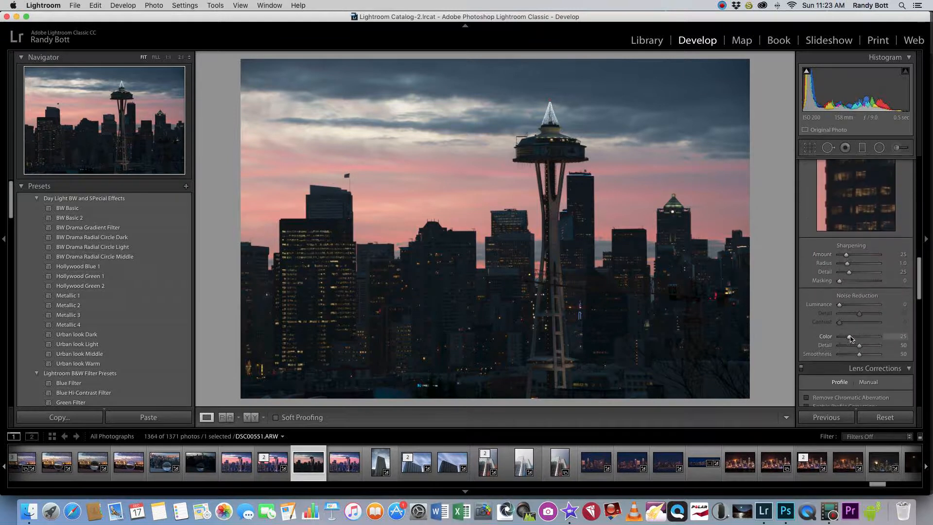
left_click(807, 355)
left_click(806, 364)
Set the lens profile make to Tamron for the profile correction
scroll(853, 359, "down", 4)
scroll(852, 360, "up", 1)
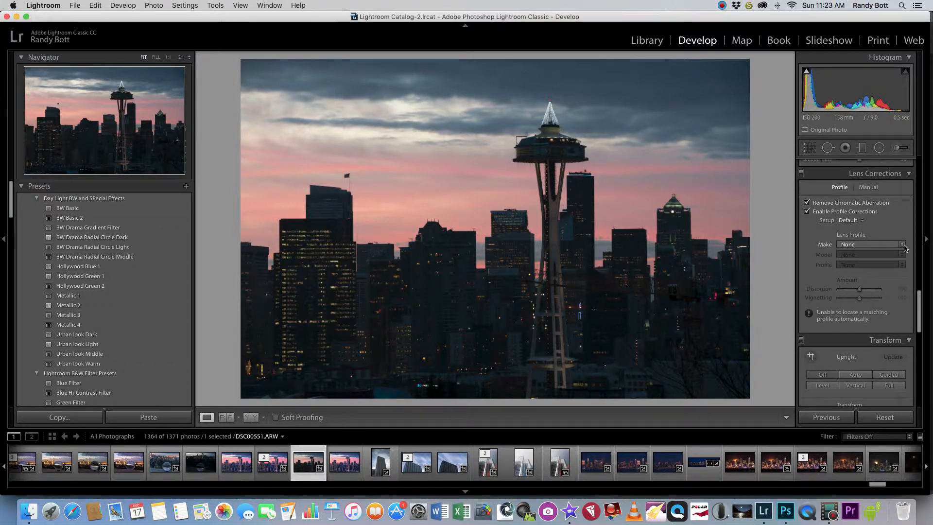
left_click(903, 245)
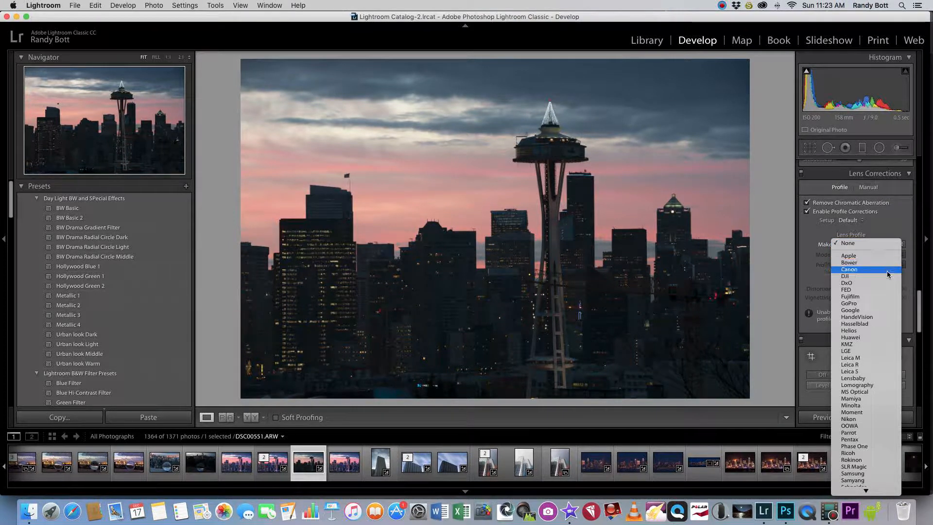
scroll(881, 359, "down", 3)
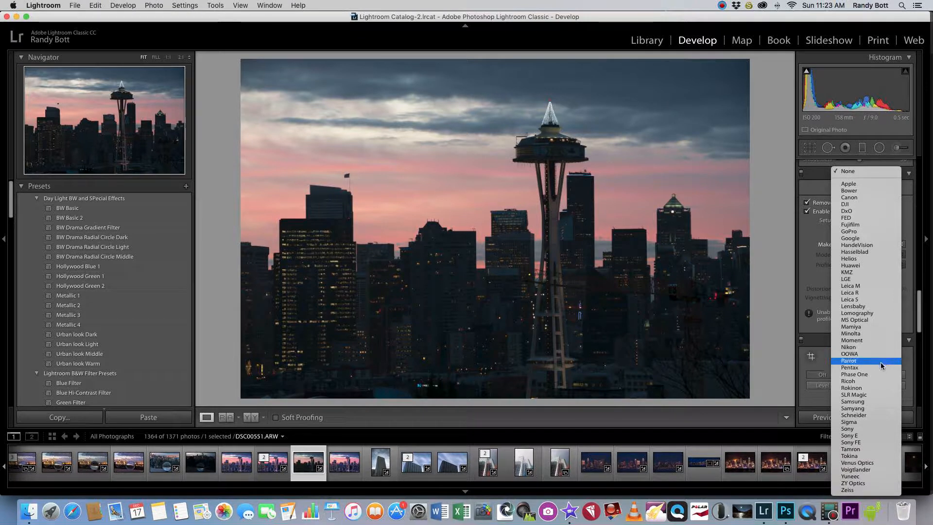
left_click(861, 449)
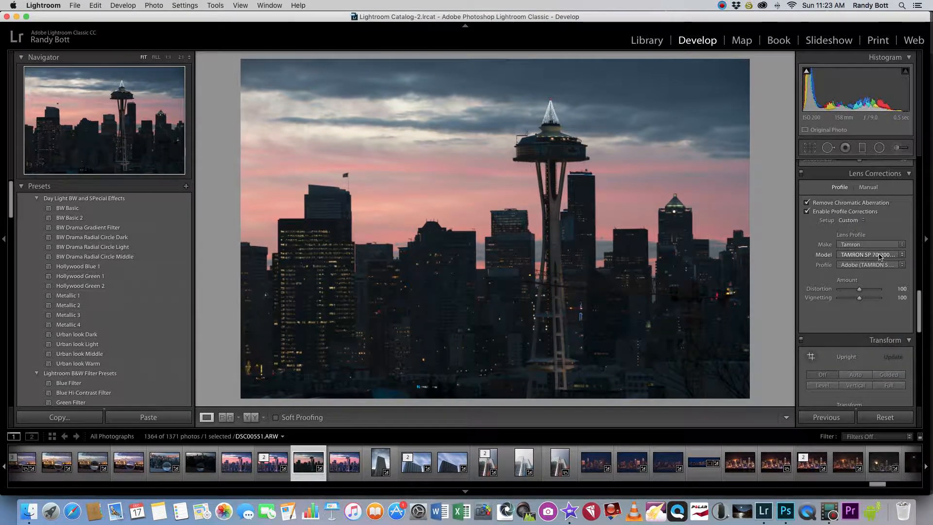
Raise the Blue Primary saturation in Camera Calibration to +100
scroll(861, 270, "up", 13)
scroll(862, 269, "down", 20)
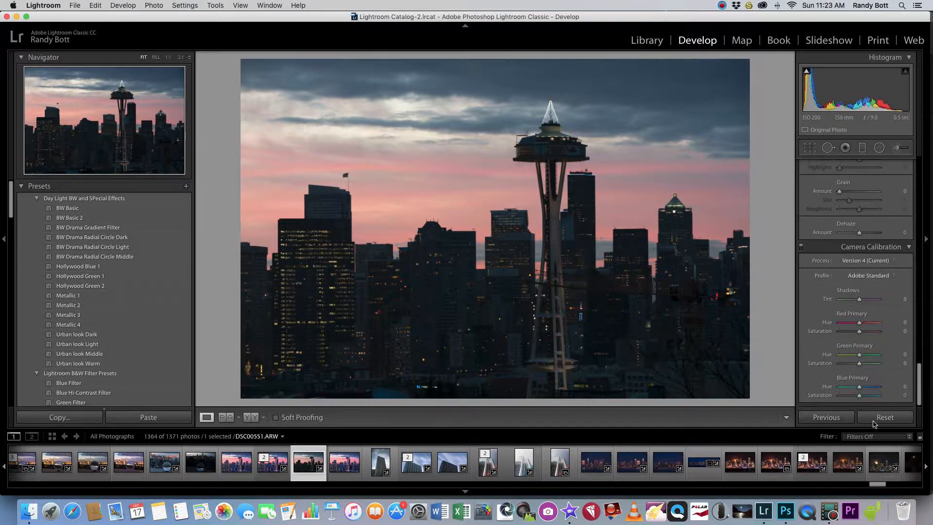
left_click_drag(858, 395, 879, 395)
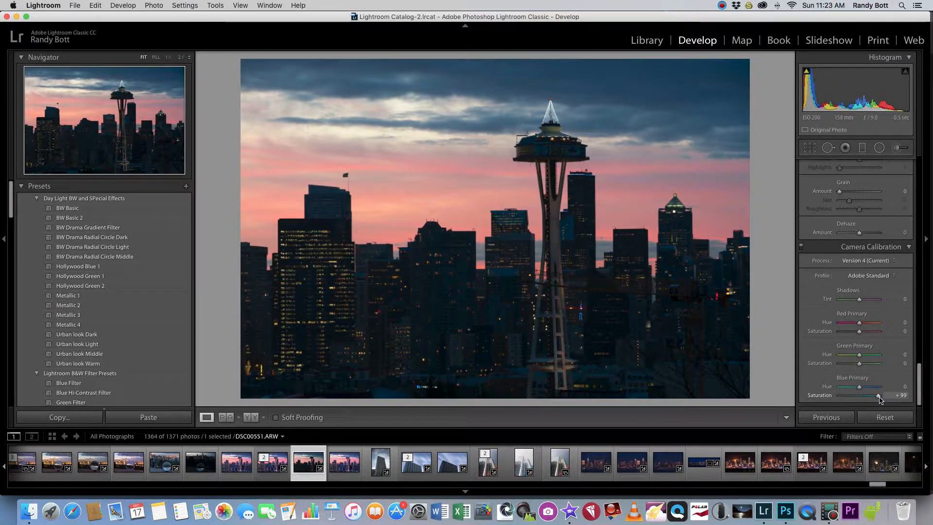
left_click_drag(878, 397, 885, 379)
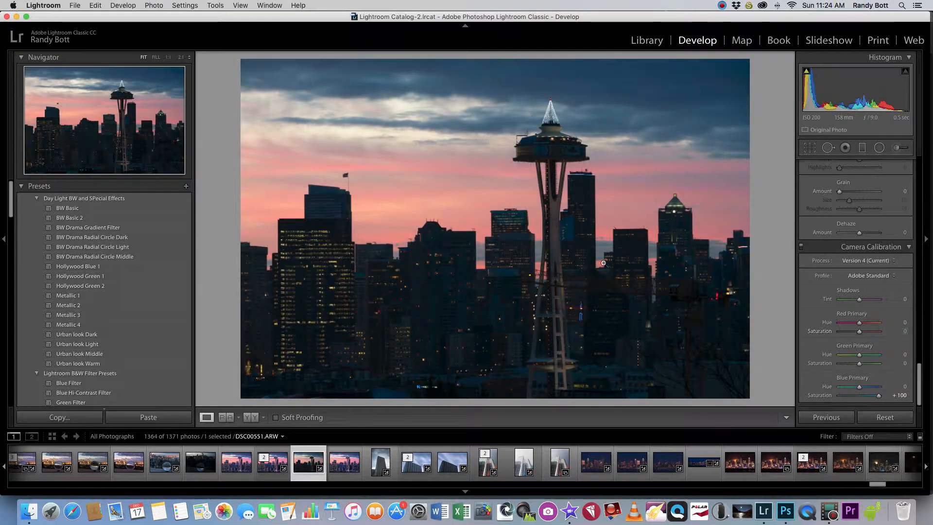
Adjust the photo's basic tone with Shadows at +71, Highlights at -7 and Contrast at +25
scroll(845, 282, "up", 10)
scroll(850, 279, "up", 8)
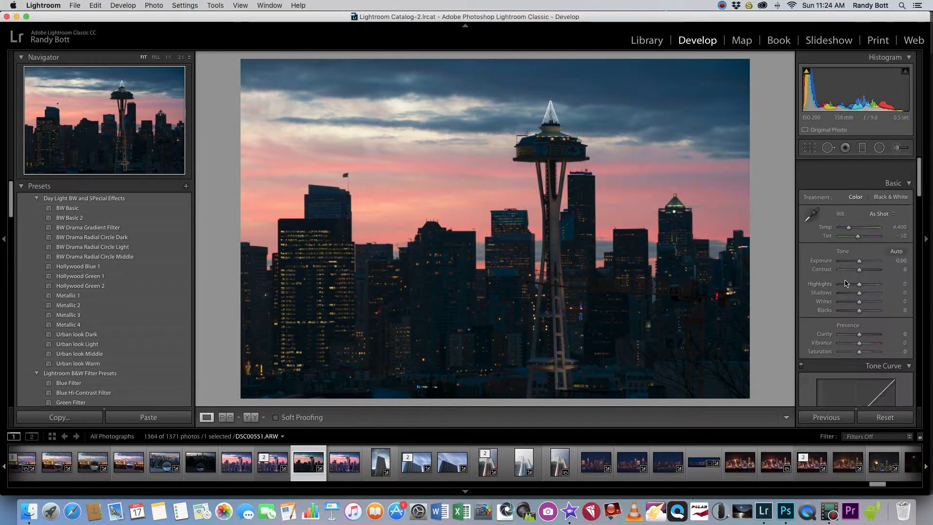
left_click_drag(858, 274, 873, 274)
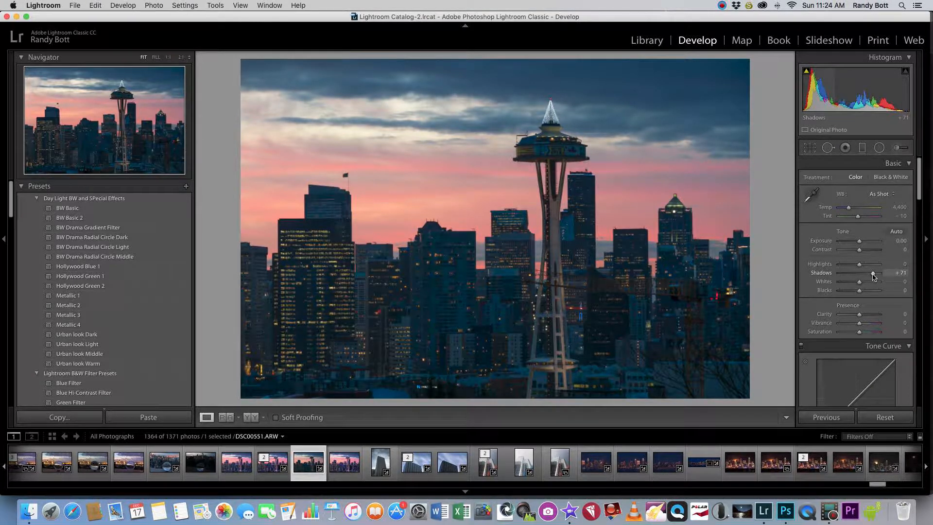
left_click_drag(858, 267, 867, 253)
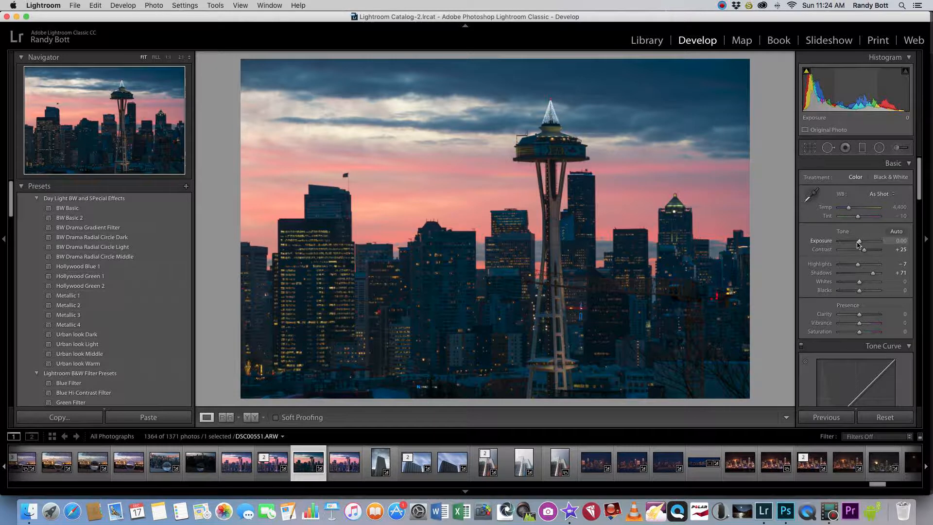
Set the photo's Exposure to +0.45, Vibrance to +7 and white balance Tint to +6
left_click_drag(858, 241, 861, 244)
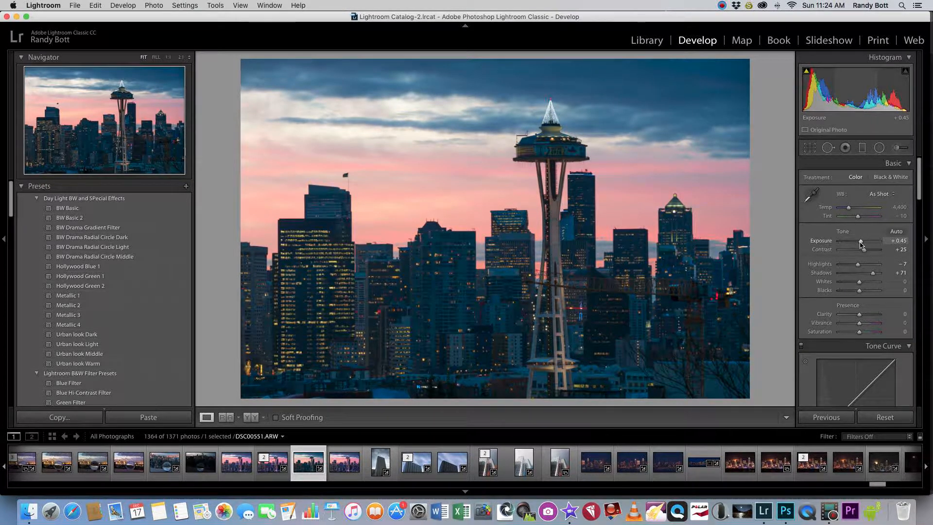
left_click_drag(859, 324, 861, 328)
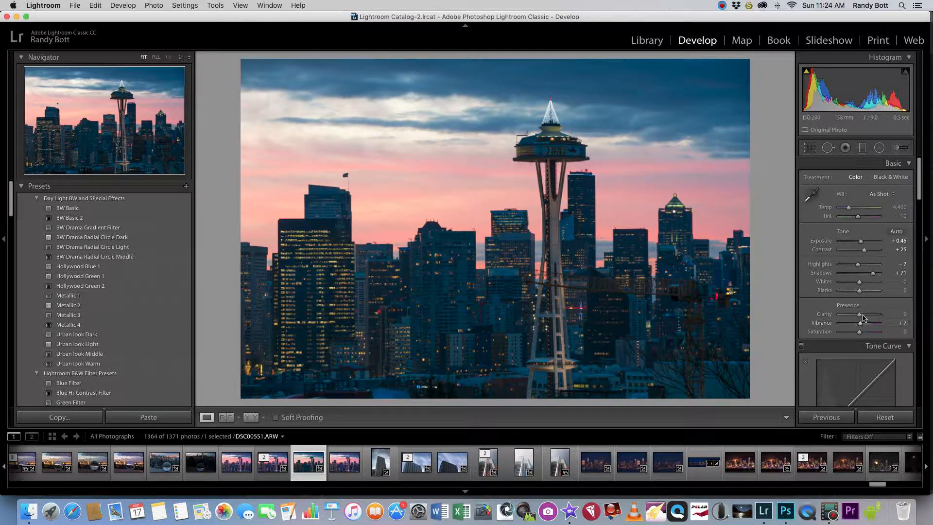
left_click_drag(858, 216, 860, 219)
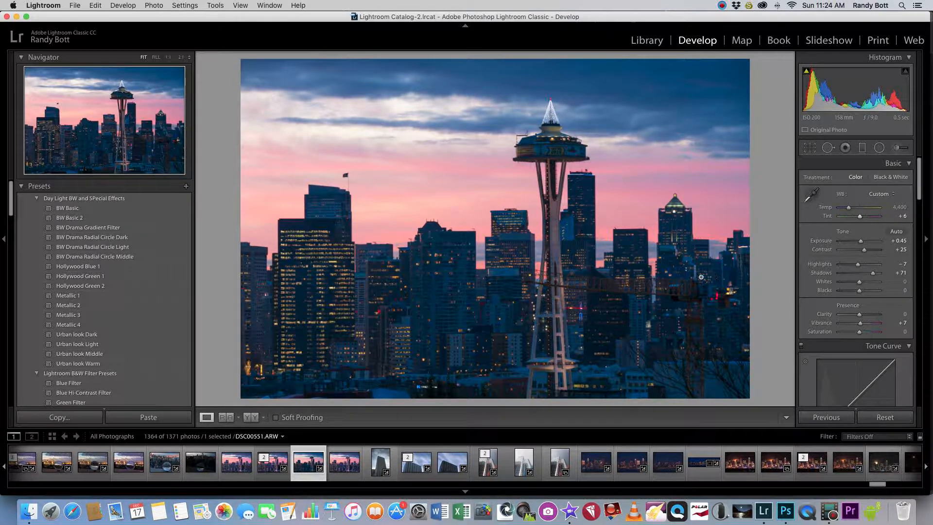
Reduce the photo's sharpening amount to 0
scroll(825, 291, "down", 10)
scroll(819, 300, "down", 5)
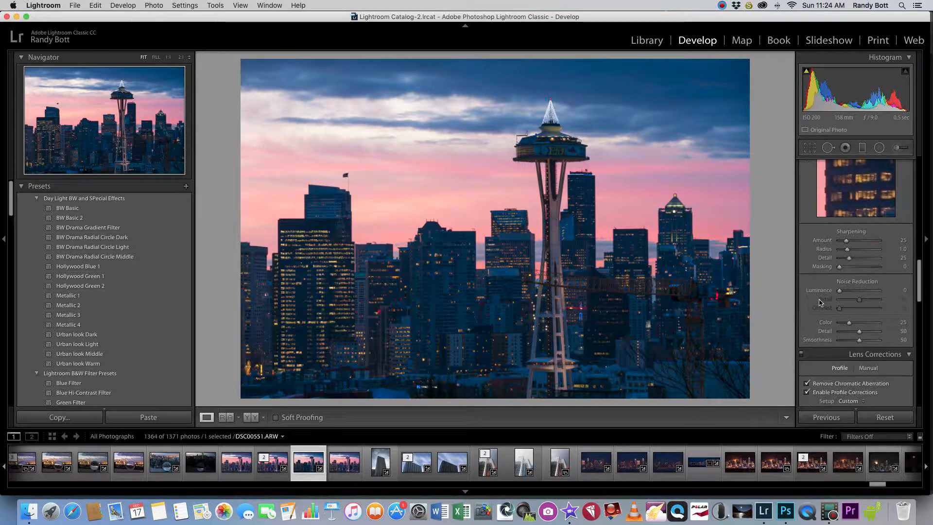
left_click_drag(846, 241, 830, 247)
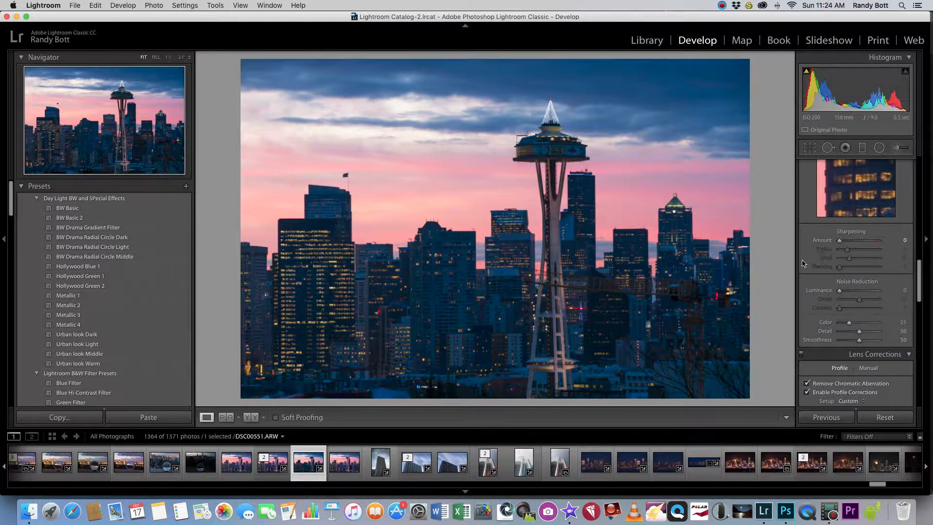
Open the adjusted skyline photo in Adobe Photoshop CC 2018 for further editing
scroll(802, 263, "down", 12)
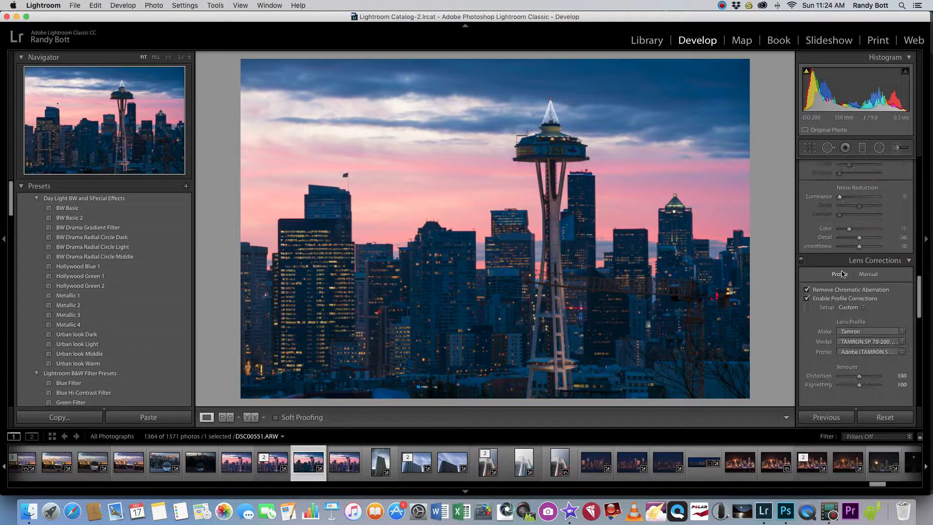
scroll(842, 274, "up", 1)
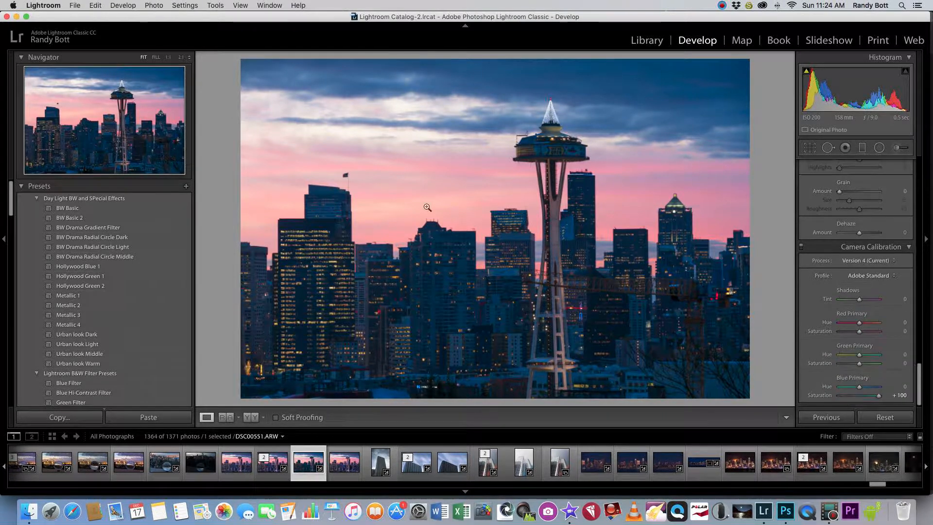
right_click(455, 216)
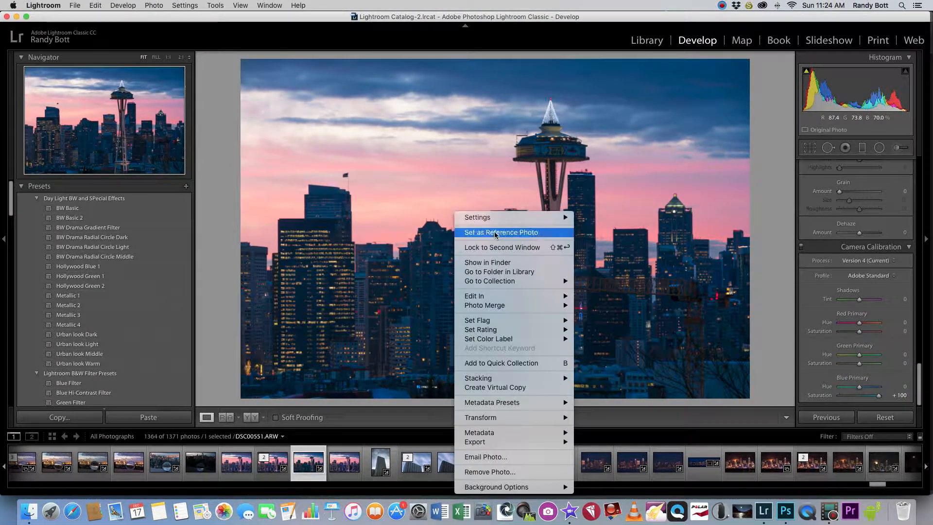
mouse_move(491, 281)
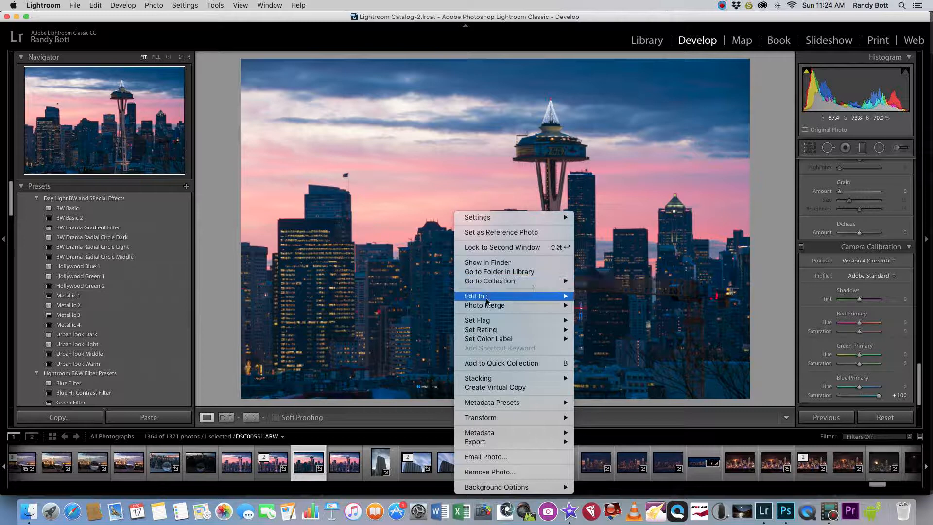
mouse_move(499, 298)
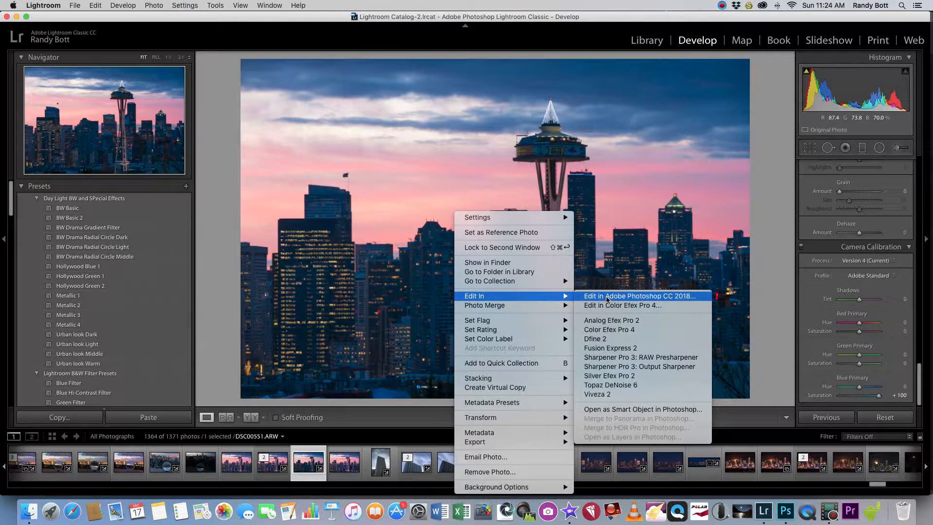
left_click(606, 297)
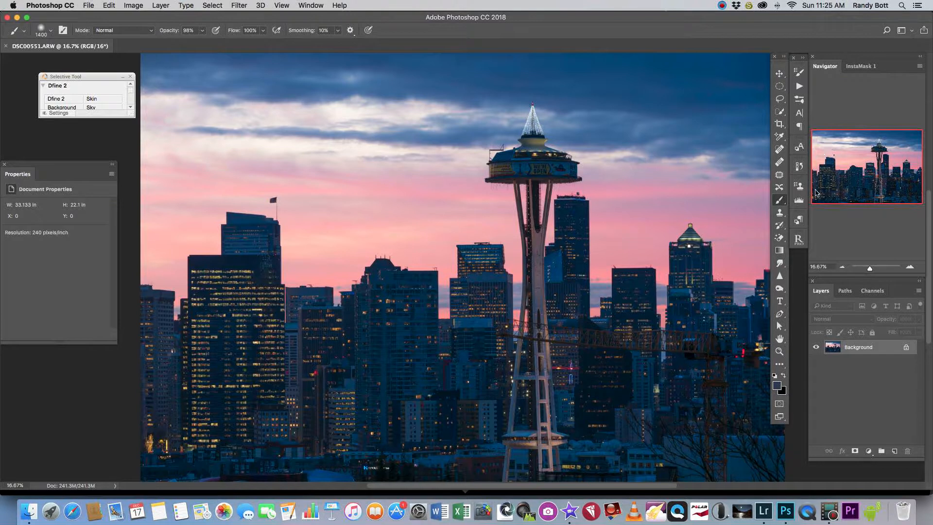
Look through the blending pages offered by Raya Pro and collapse it again
left_click(798, 239)
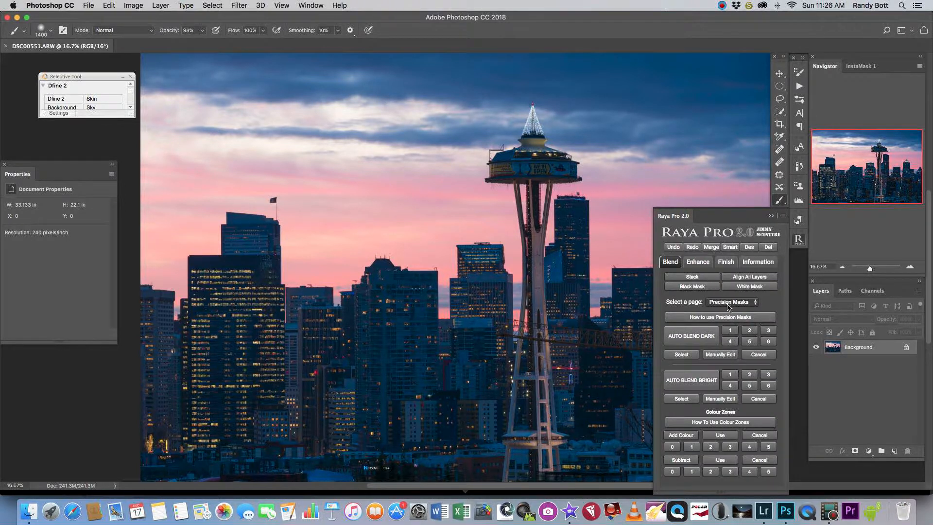
left_click(755, 304)
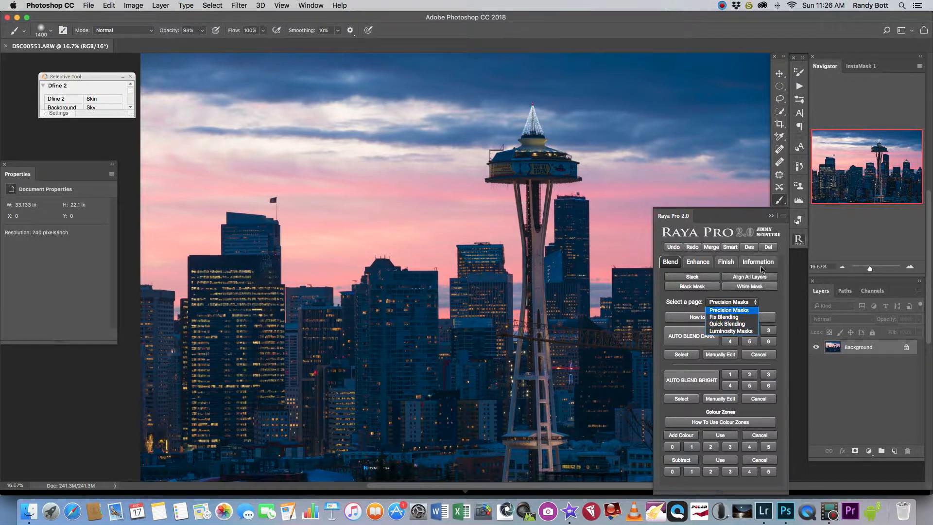
left_click(769, 216)
Create an InstaMask colour selection mask by sampling the yellow window light, colour #aa9a55, on the tall building
left_click(865, 66)
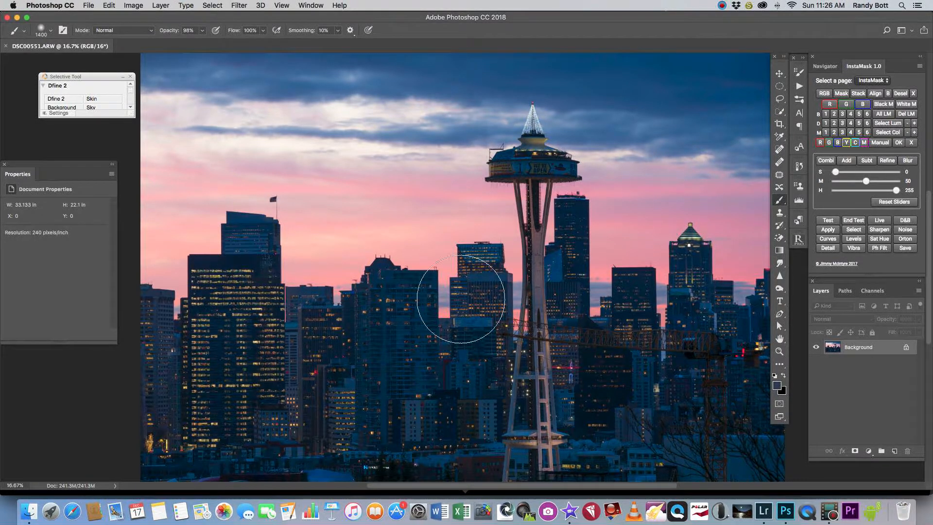
left_click(895, 135)
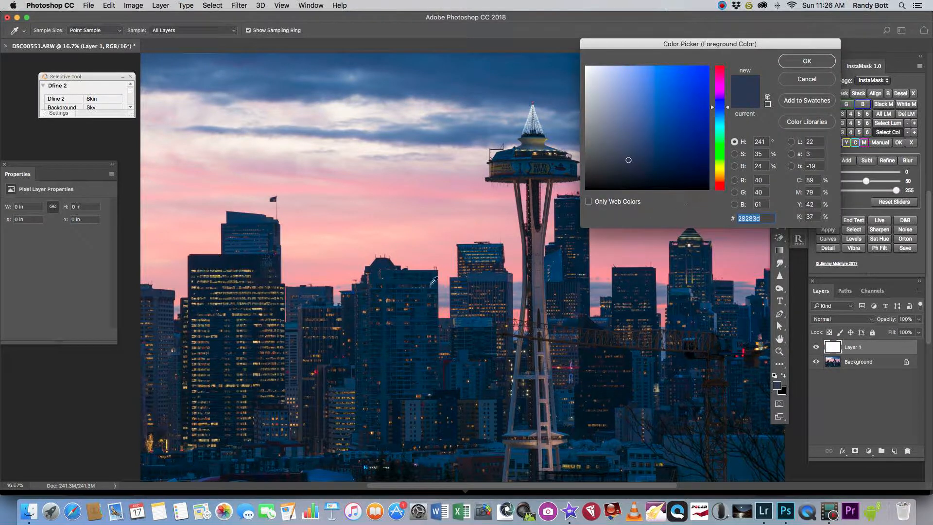
left_click(256, 310)
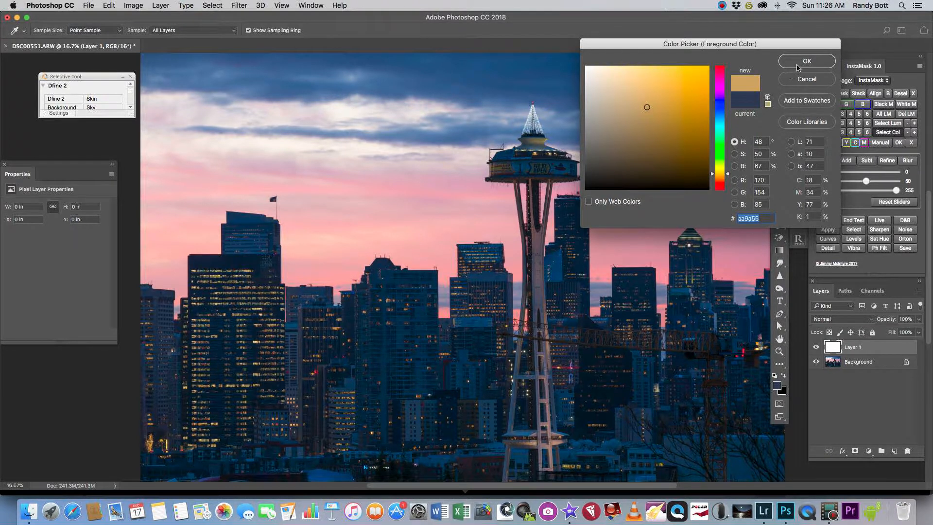
key("Return")
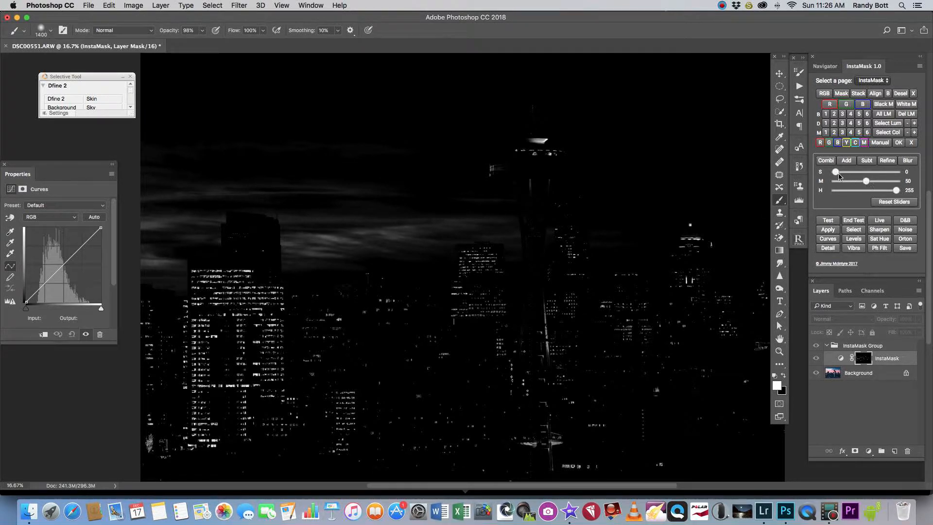
Refine the InstaMask tonal range with S at 35, M at 35 and H at 207
left_click_drag(844, 174, 847, 174)
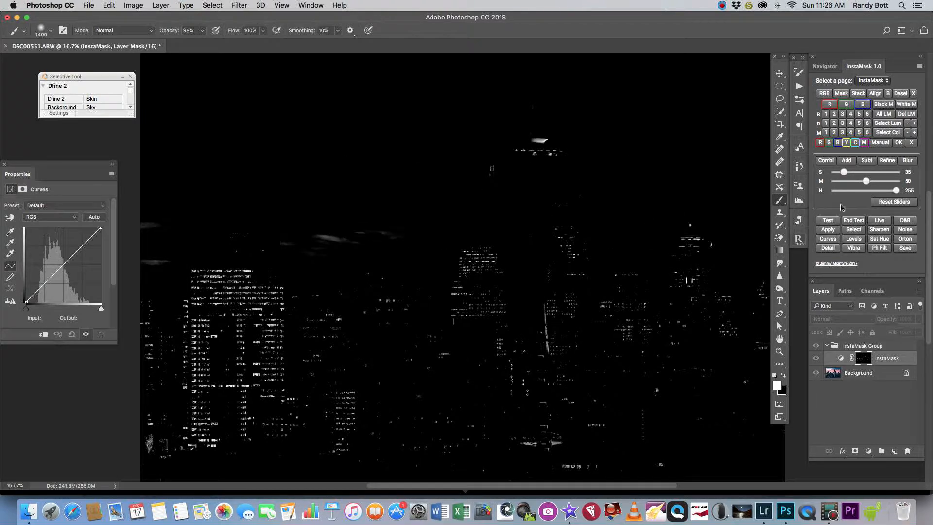
left_click_drag(860, 182, 859, 183)
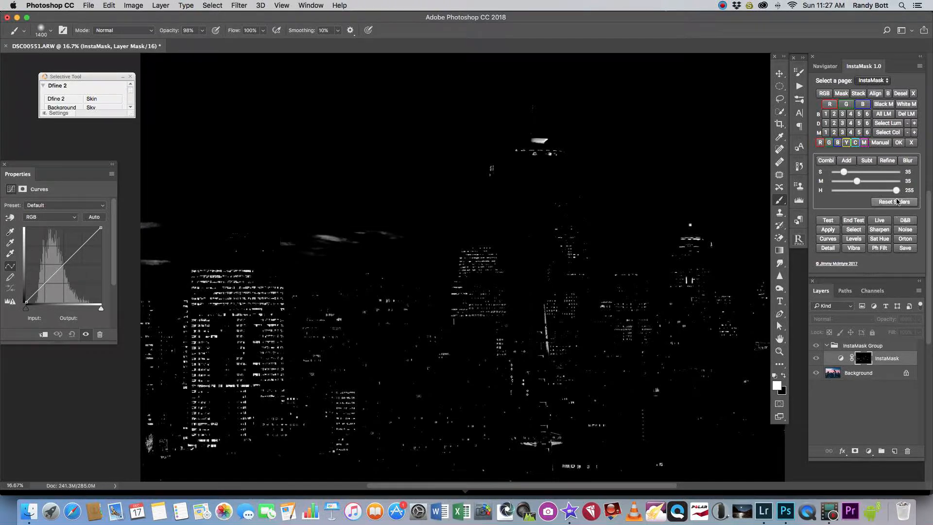
left_click_drag(896, 190, 885, 190)
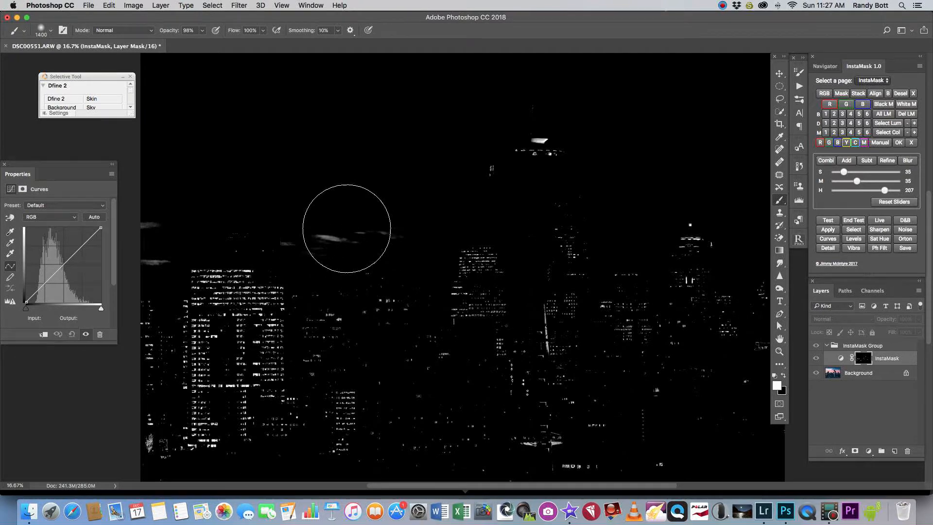
Paint black over the clouds in the mask with a 386 px brush and output the mask as a Curves adjustment layer
left_click_drag(387, 215, 348, 217)
key("x")
mouse_move(332, 238)
left_mouse_down()
mouse_move(401, 234)
mouse_move(167, 216)
mouse_move(148, 222)
mouse_move(160, 260)
left_mouse_up()
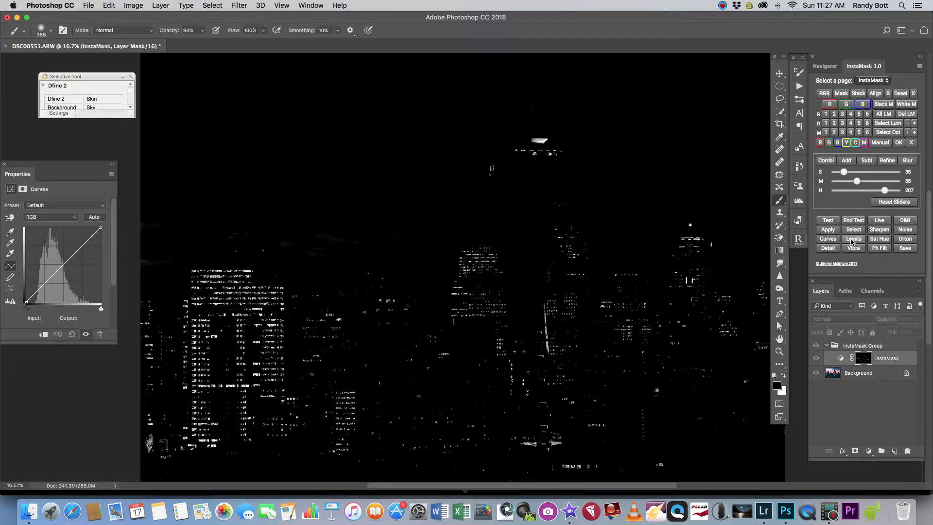
left_click(828, 239)
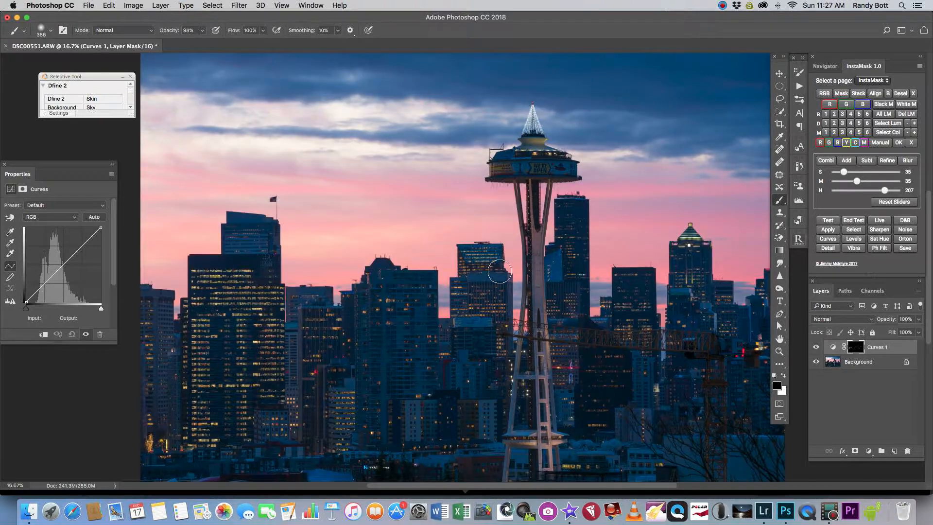
Brighten the masked windows with a curve point at input 80, output 142 on the Curves 1 layer
left_click_drag(62, 264, 59, 240)
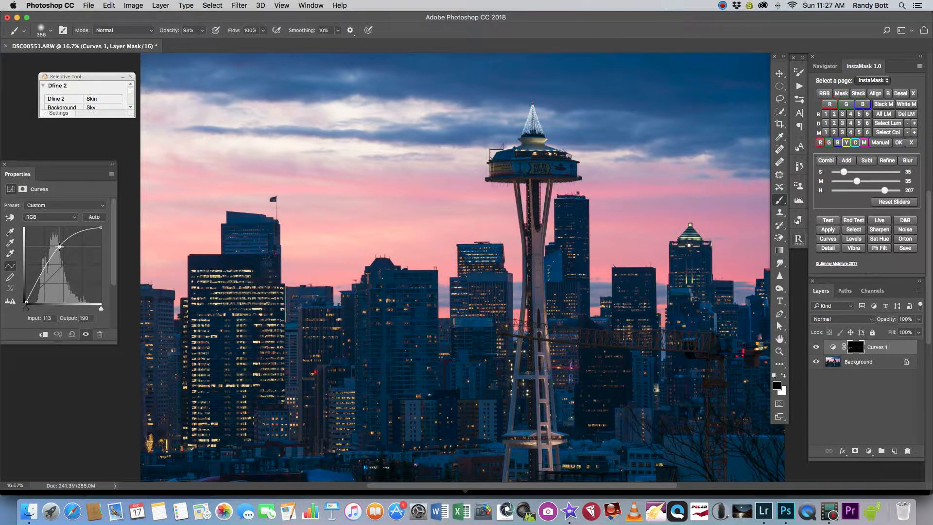
mouse_move(60, 246)
left_mouse_down()
mouse_move(39, 282)
mouse_move(52, 260)
left_mouse_up()
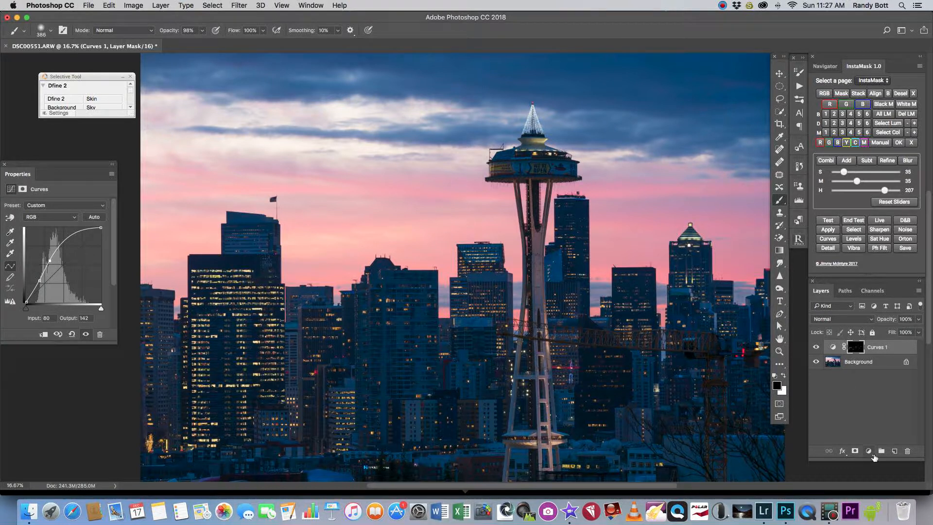
Add a Brightness/Contrast adjustment layer using a copy of the Curves 1 mask, with brightness 71 and contrast 8
left_click(868, 452)
left_click(887, 409)
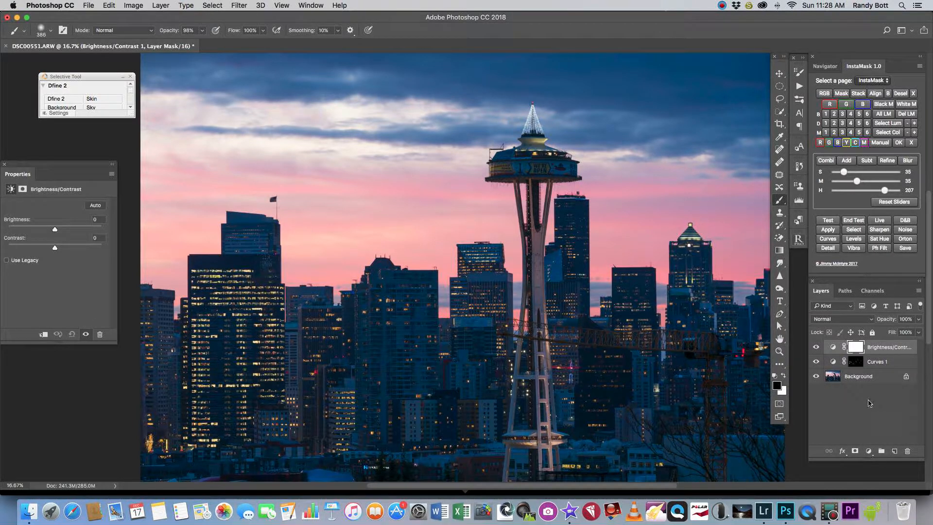
left_click_drag(56, 231, 54, 233)
left_click_drag(855, 365, 855, 352)
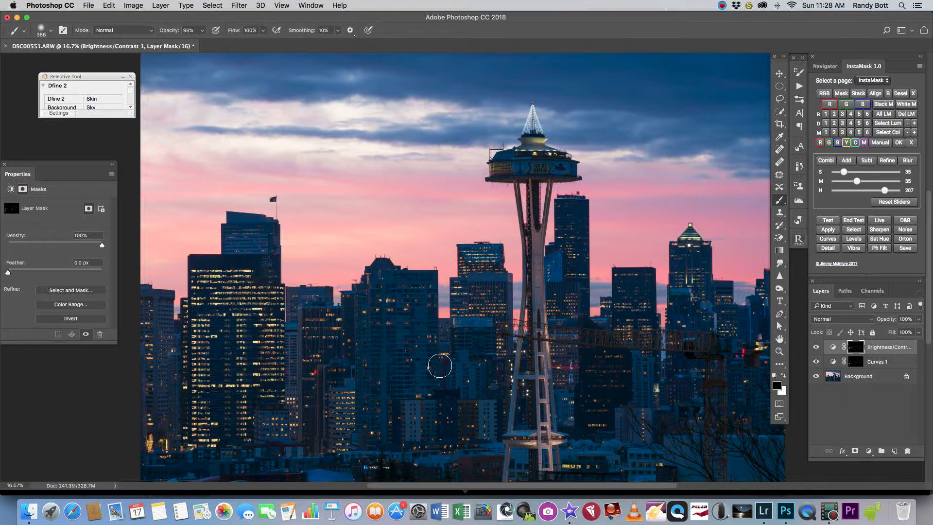
left_click(11, 188)
mouse_move(56, 233)
left_mouse_down()
mouse_move(93, 235)
mouse_move(43, 234)
mouse_move(109, 233)
mouse_move(72, 230)
mouse_move(11, 247)
mouse_move(60, 249)
left_mouse_up()
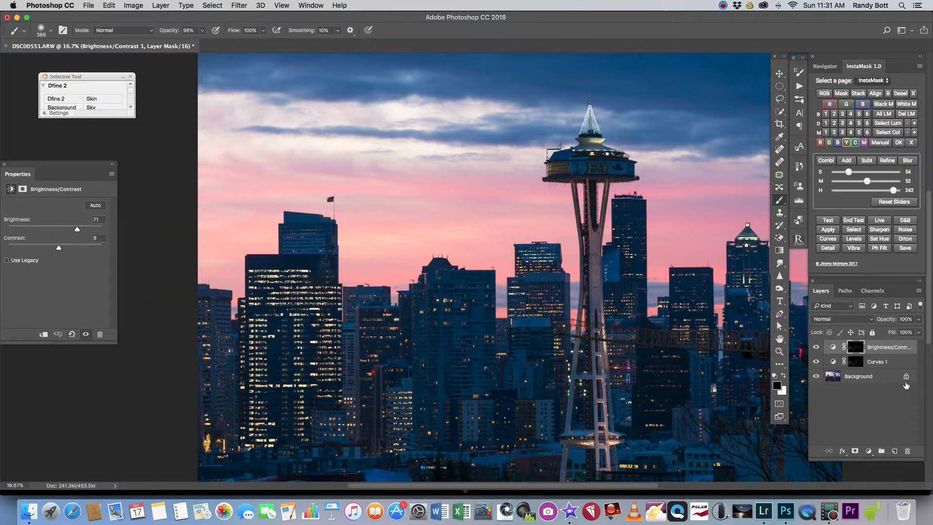
Create an InstaMask colour selection mask by sampling the dark blue, #151c37, of the building in the middle of the skyline
left_click(884, 134)
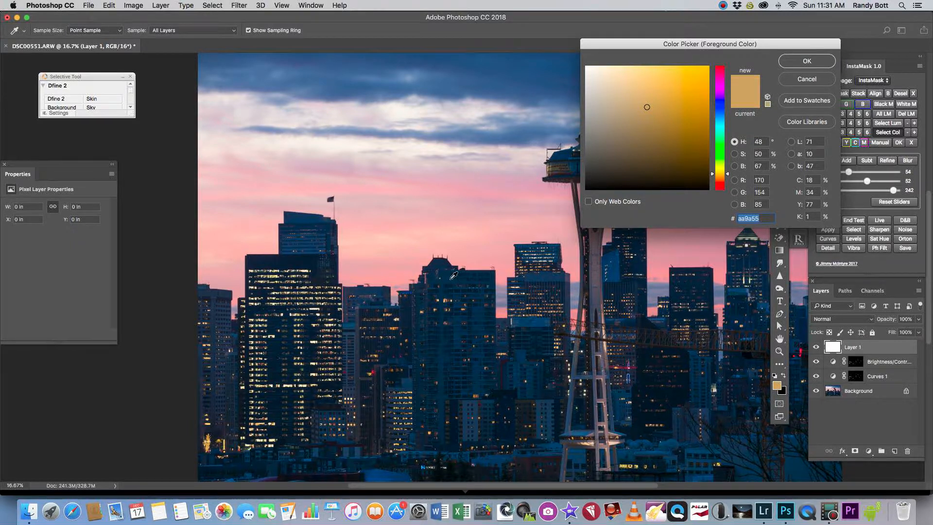
left_click(451, 279)
left_click(809, 66)
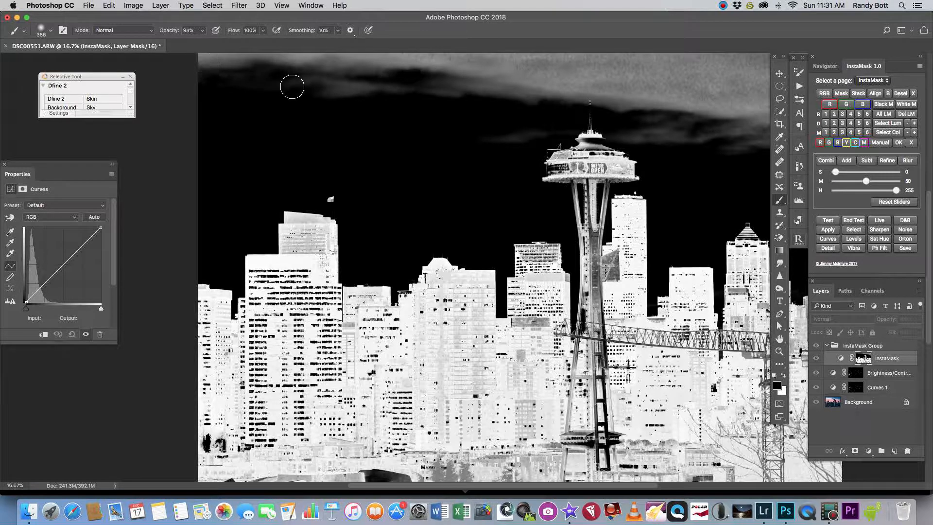
Paint black over the clouds and sky in the building mask with a 792 px brush
left_click_drag(315, 90, 333, 94)
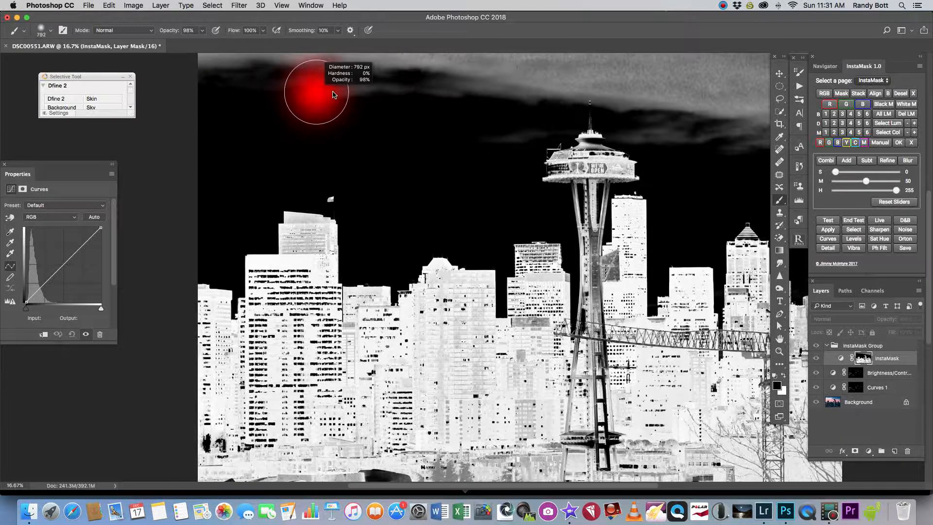
mouse_move(208, 63)
left_mouse_down()
mouse_move(611, 75)
mouse_move(494, 93)
mouse_move(693, 119)
mouse_move(733, 141)
mouse_move(804, 131)
mouse_move(773, 99)
mouse_move(646, 101)
mouse_move(652, 130)
mouse_move(508, 27)
mouse_move(518, 124)
mouse_move(337, 52)
mouse_move(500, 46)
mouse_move(722, 69)
mouse_move(699, 54)
left_mouse_up()
scroll(670, 71, "right", 6)
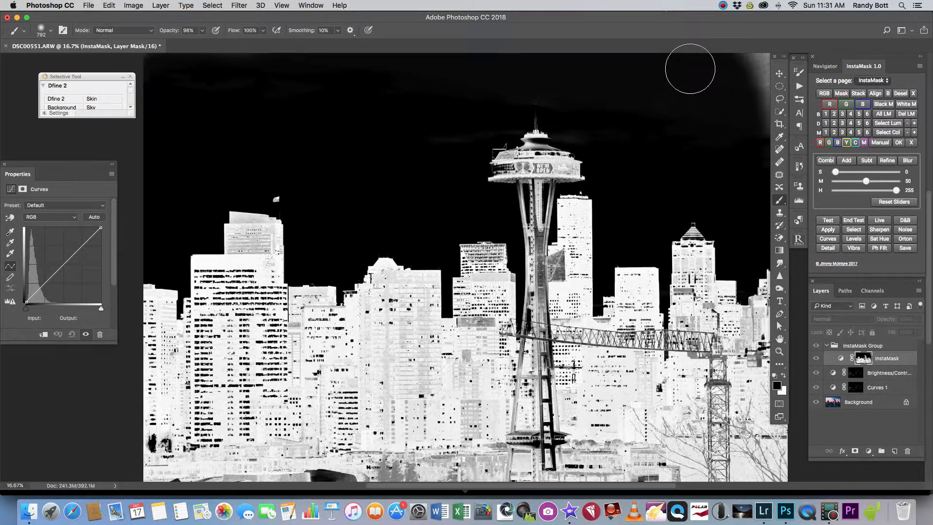
mouse_move(625, 62)
left_mouse_down()
mouse_move(655, 114)
mouse_move(660, 161)
mouse_move(668, 80)
mouse_move(678, 67)
mouse_move(674, 93)
mouse_move(562, 98)
left_mouse_up()
scroll(562, 94, "left", 6)
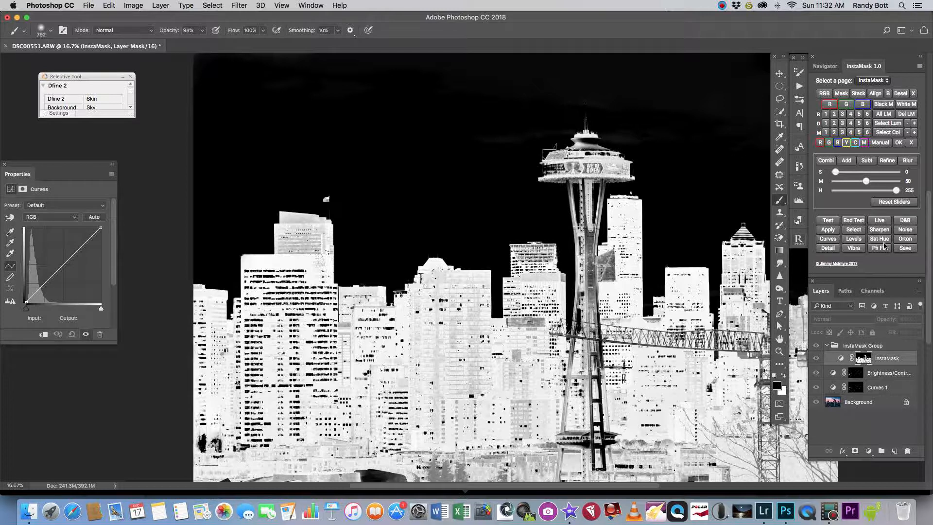
Output the building mask as a Levels adjustment layer with input levels 14, 1.49 and 193
left_click(853, 239)
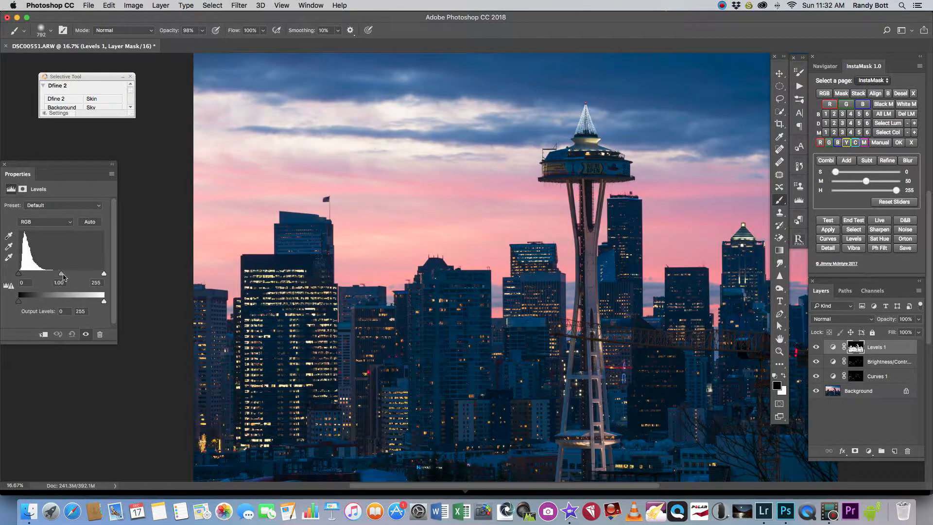
left_click_drag(21, 274, 84, 275)
left_click_drag(21, 275, 24, 277)
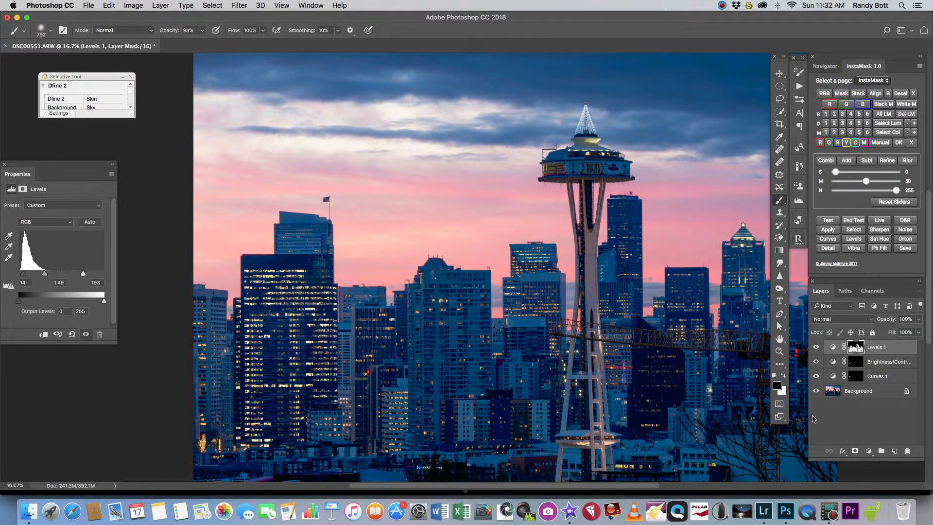
Add a Hue/Saturation adjustment layer, replace its mask with a copy of the Levels 1 mask, and show its adjustment settings
left_click(874, 455)
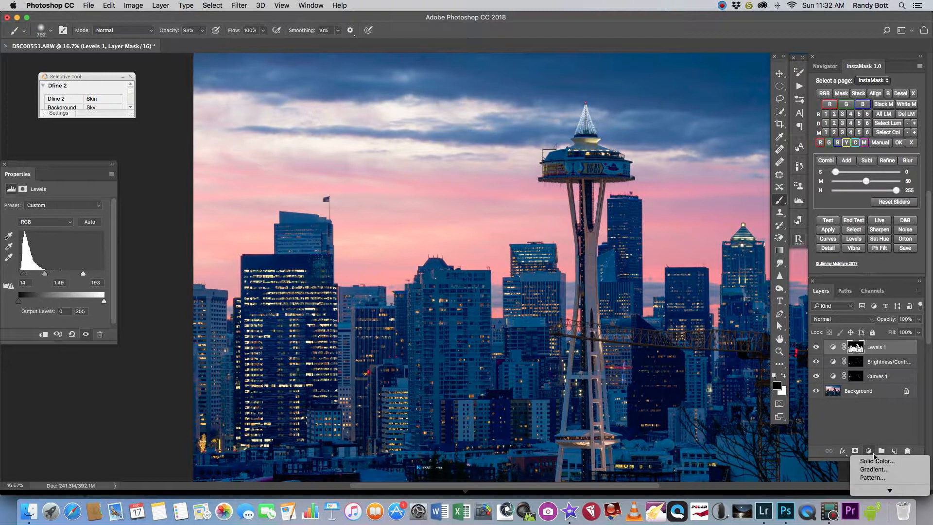
mouse_move(888, 494)
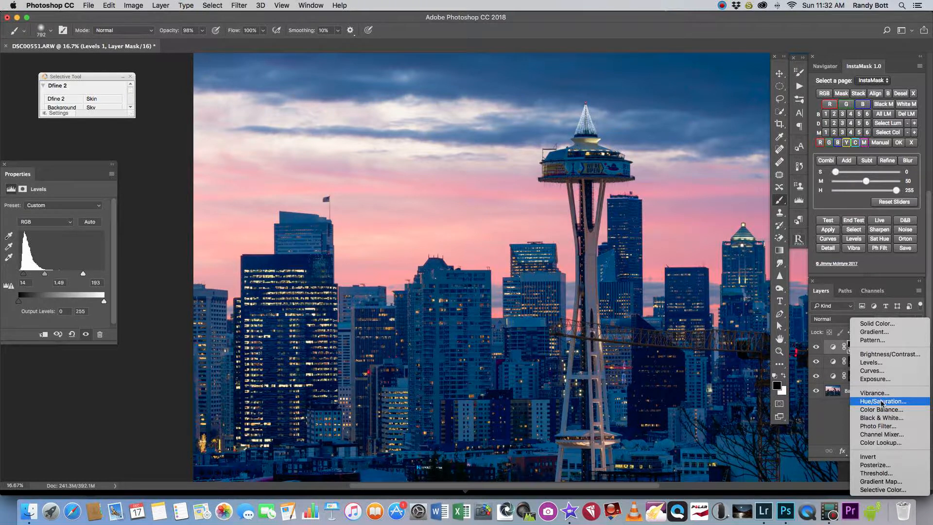
left_click(882, 401)
left_click_drag(856, 361, 856, 347)
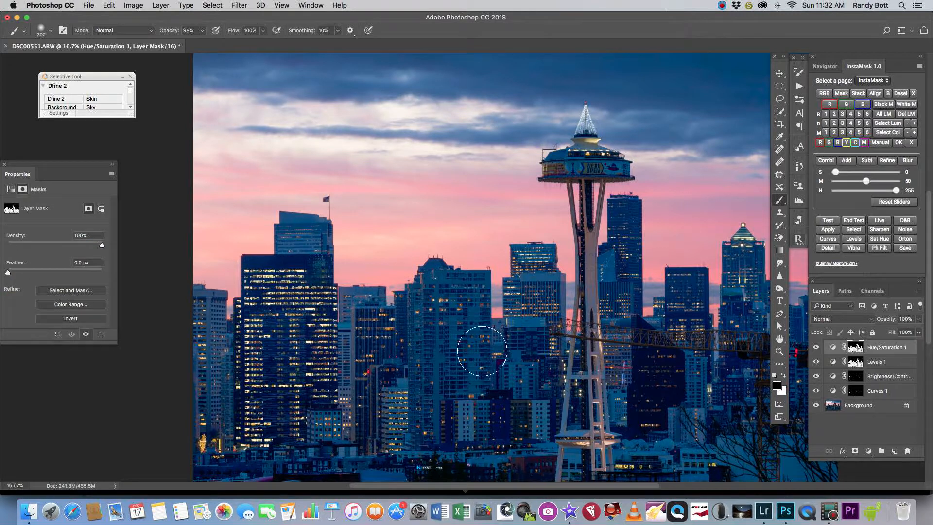
left_click(11, 189)
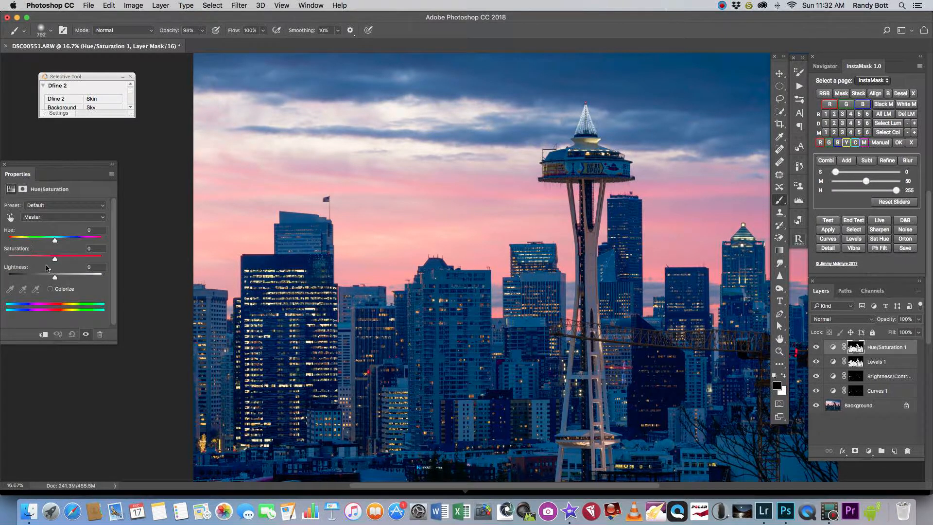
Target the Blues by sampling a building with the on-image tool and set hue +7, saturation +15 and lightness -31
left_click_drag(55, 241, 52, 241)
type("0")
left_click(9, 219)
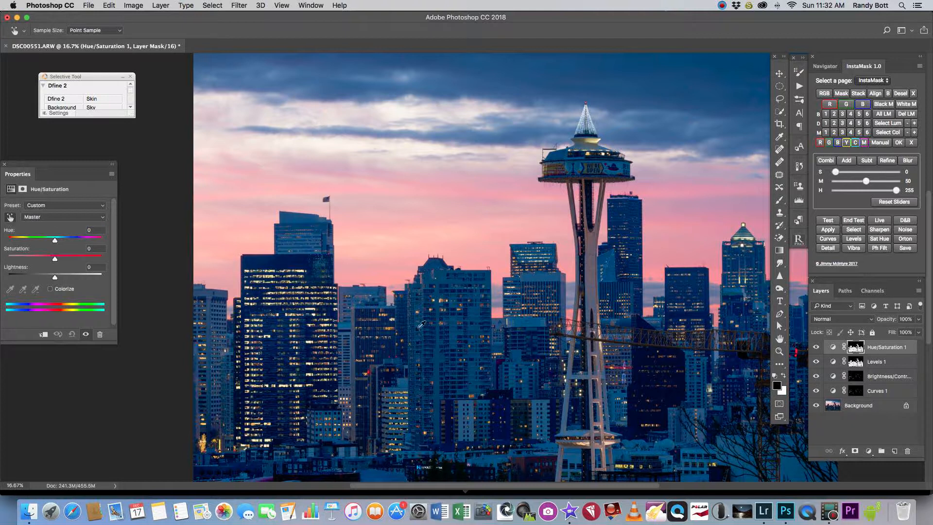
left_click(460, 315)
left_click_drag(54, 279, 59, 261)
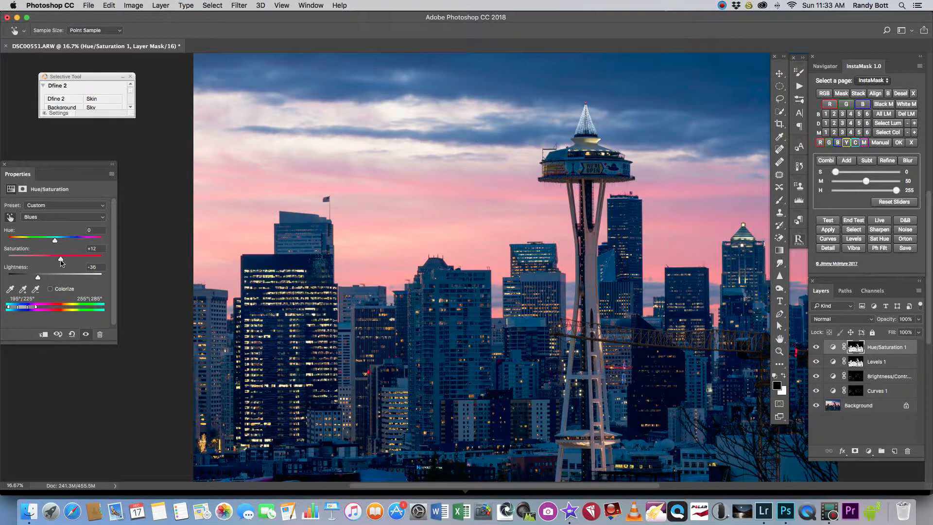
left_click_drag(56, 242, 58, 239)
left_click_drag(38, 277, 42, 280)
Create an InstaMask colour selection mask by sampling the pink sky, #b4838d, just beside the pointed-roof tower
scroll(648, 299, "right", 5)
scroll(648, 300, "left", 2)
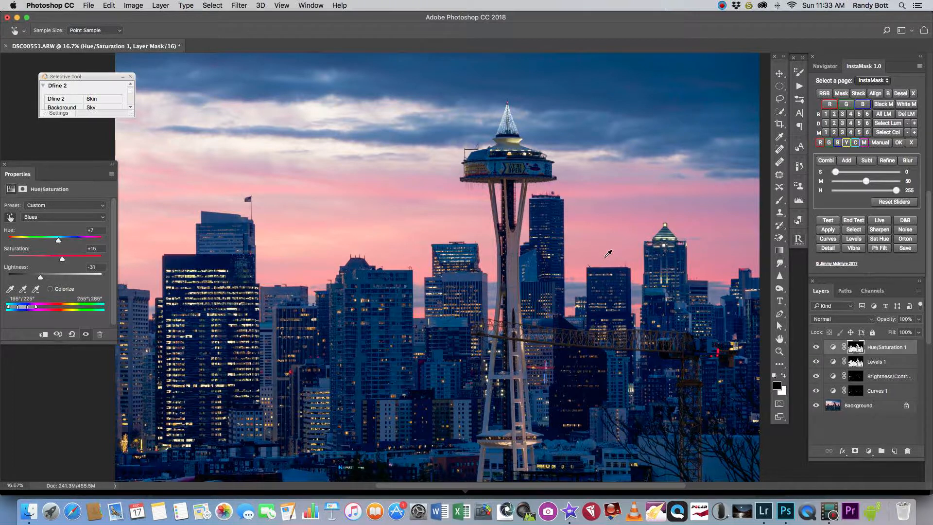
scroll(608, 254, "right", 3)
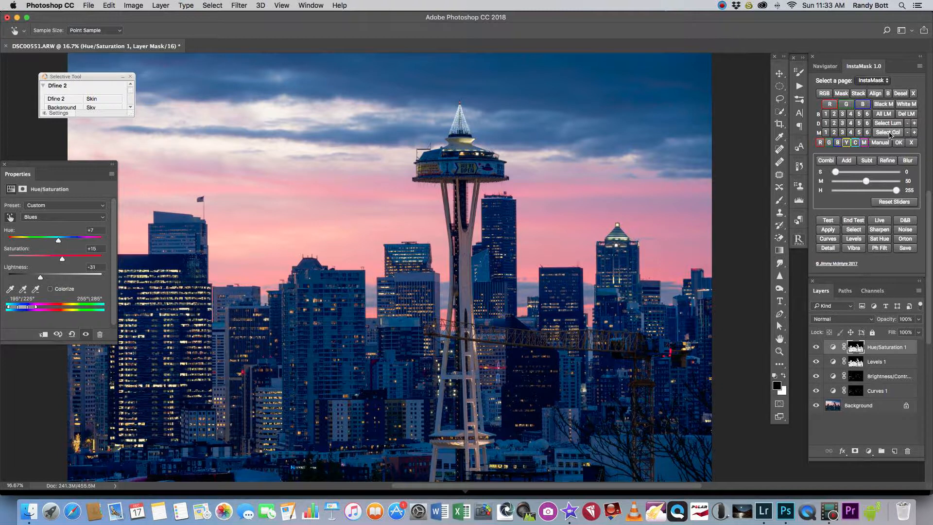
left_click(889, 132)
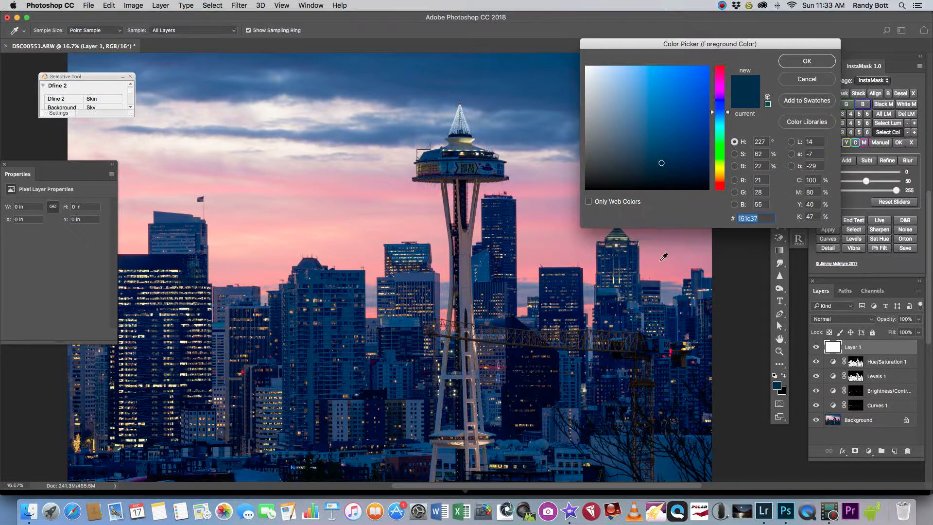
left_click(661, 262)
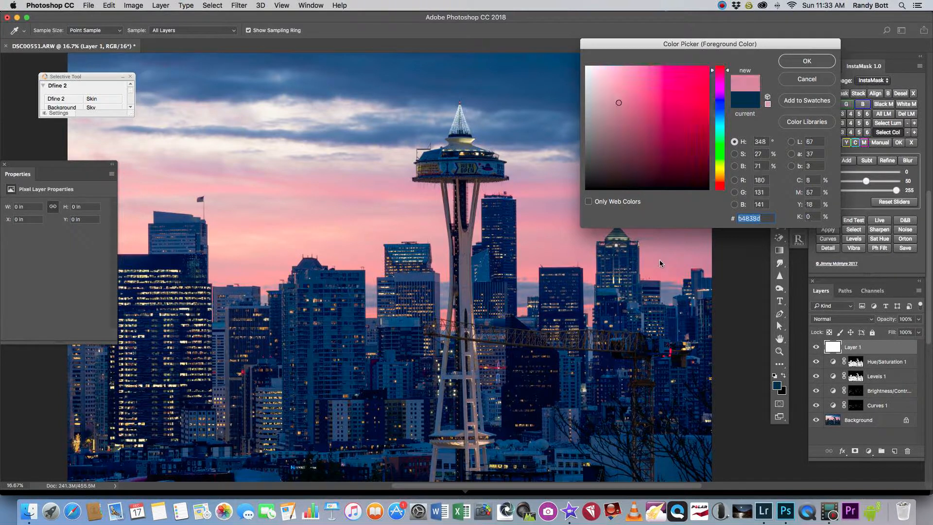
left_click(804, 62)
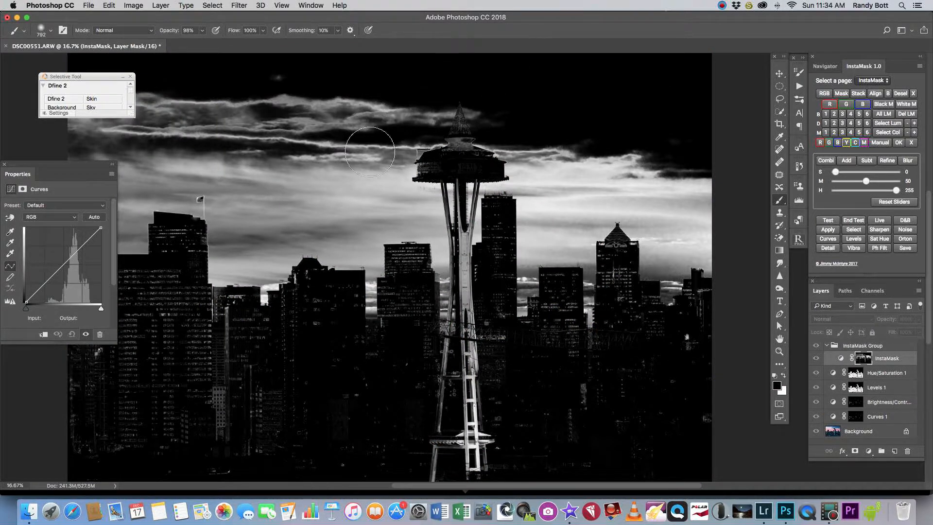
Refine the pink sky mask's tonal range with S at 29, M at 44 and H at 226
scroll(364, 158, "left", 4)
scroll(408, 198, "right", 1)
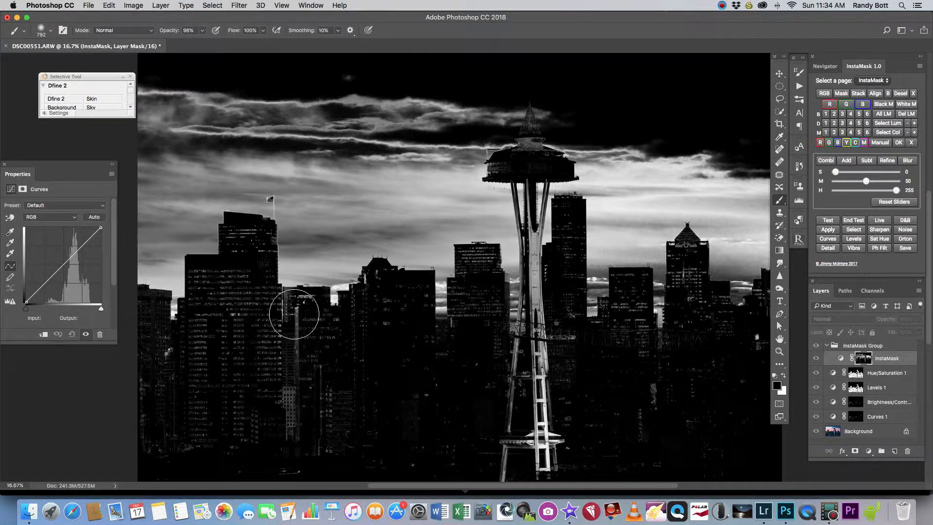
scroll(529, 304, "right", 4)
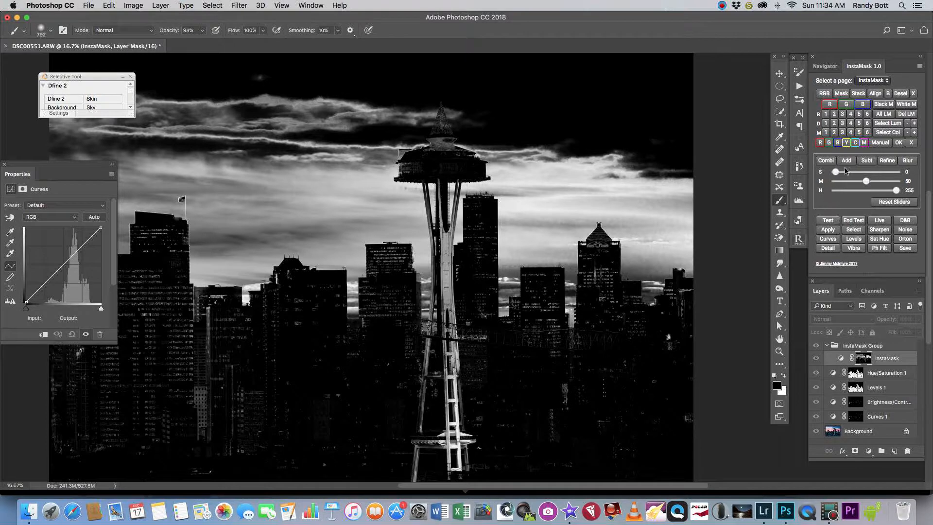
left_click_drag(839, 173, 844, 175)
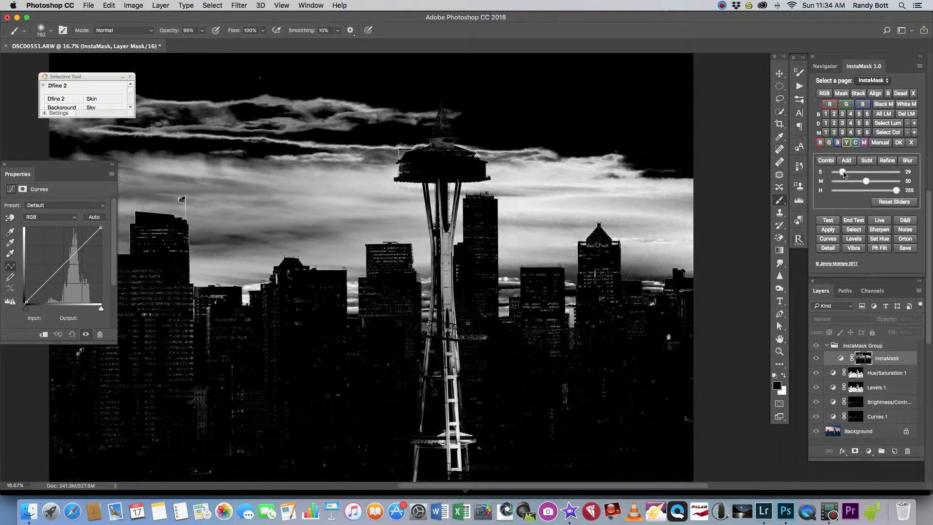
left_click_drag(868, 185, 863, 182)
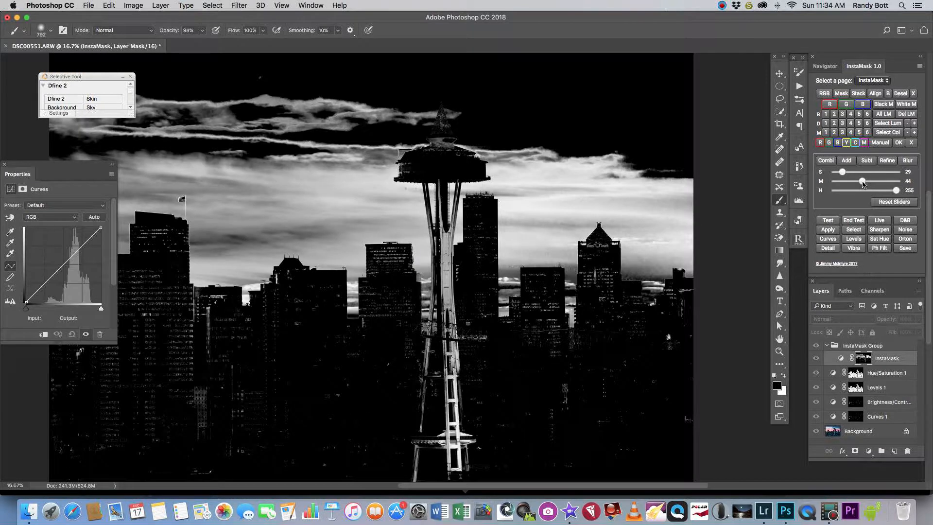
left_click_drag(896, 193, 889, 194)
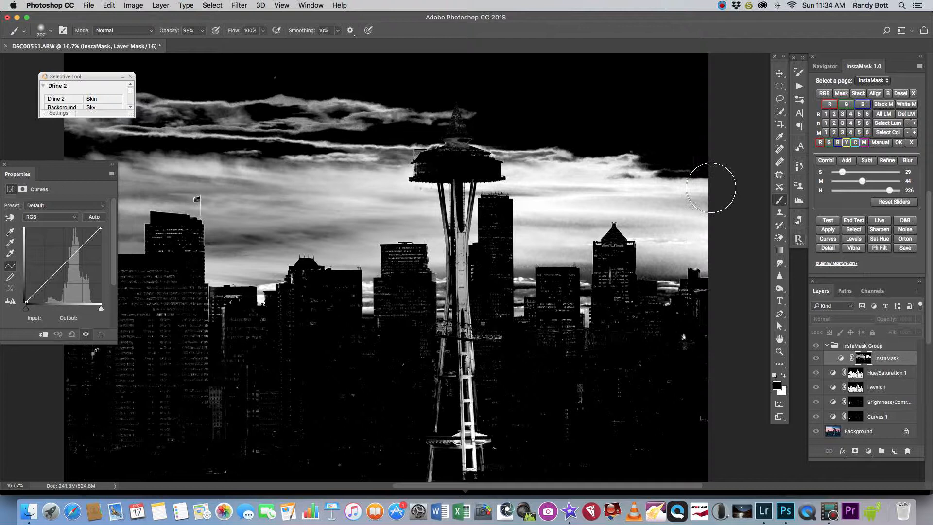
Check the sky mask across the image and output it as a D&B dodge and burn layer
scroll(710, 187, "left", 10)
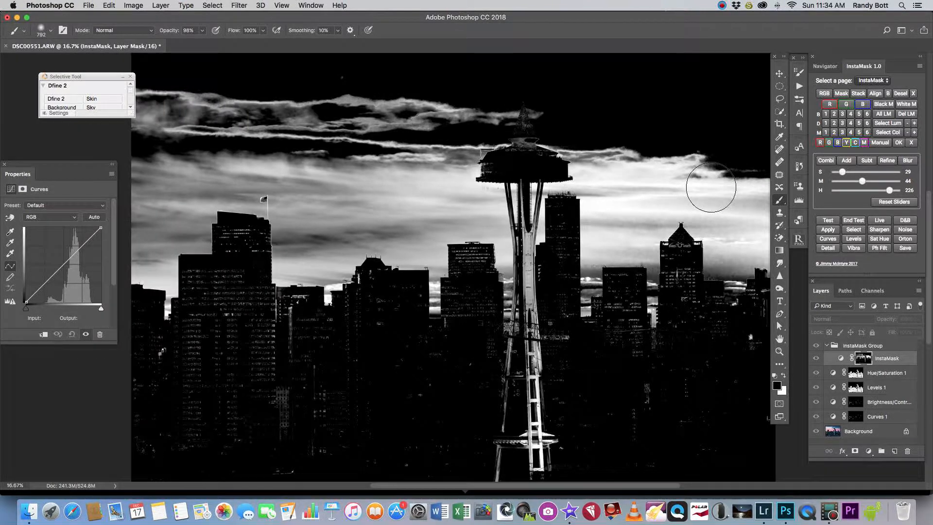
scroll(711, 187, "right", 4)
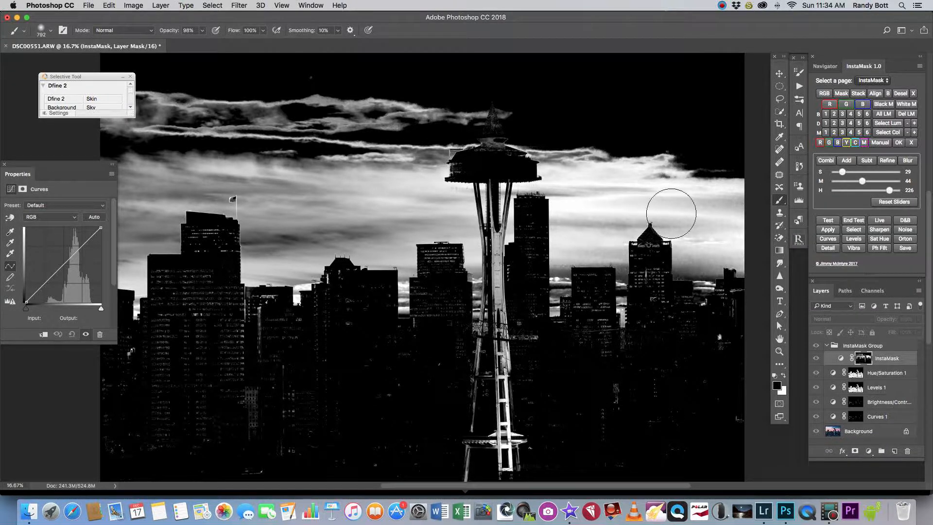
left_click(904, 221)
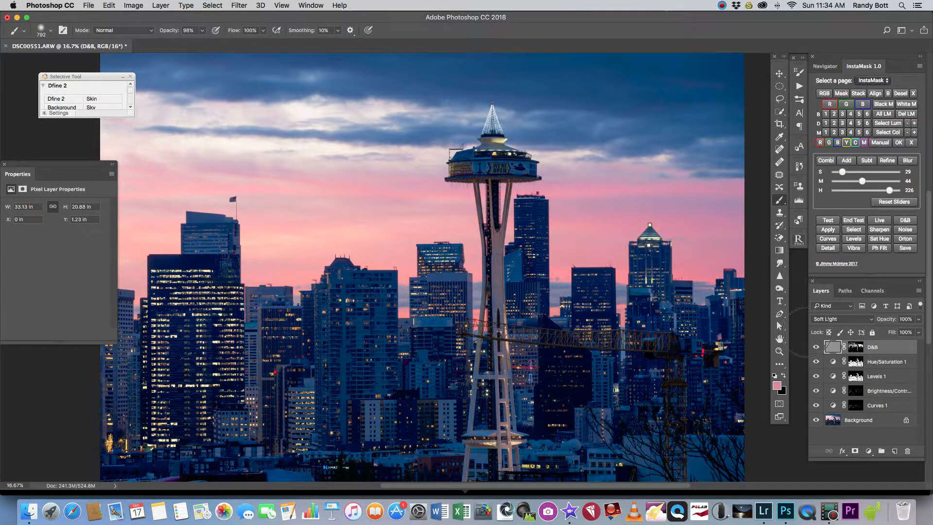
Set the foreground colour to a lighter, warmer pink, #de9ea1, for painting on the D&B layer
left_click(776, 386)
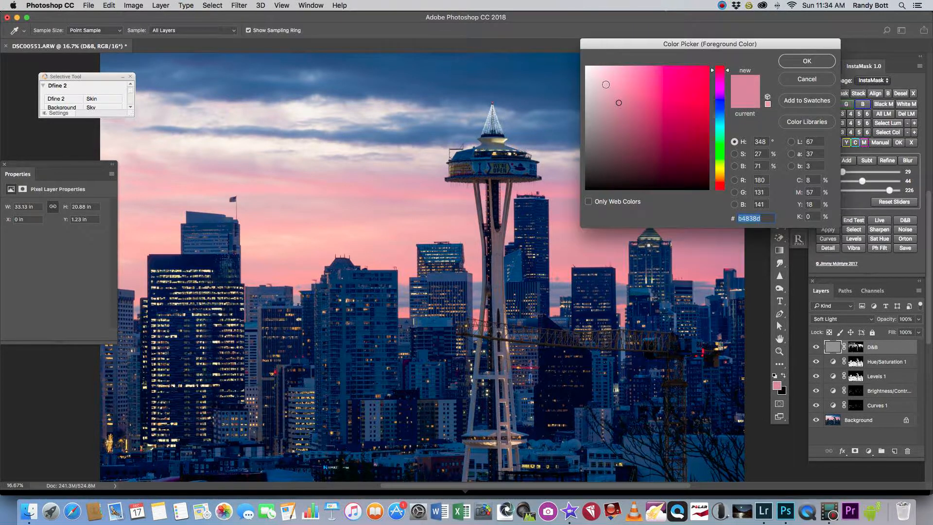
left_click_drag(619, 104, 620, 82)
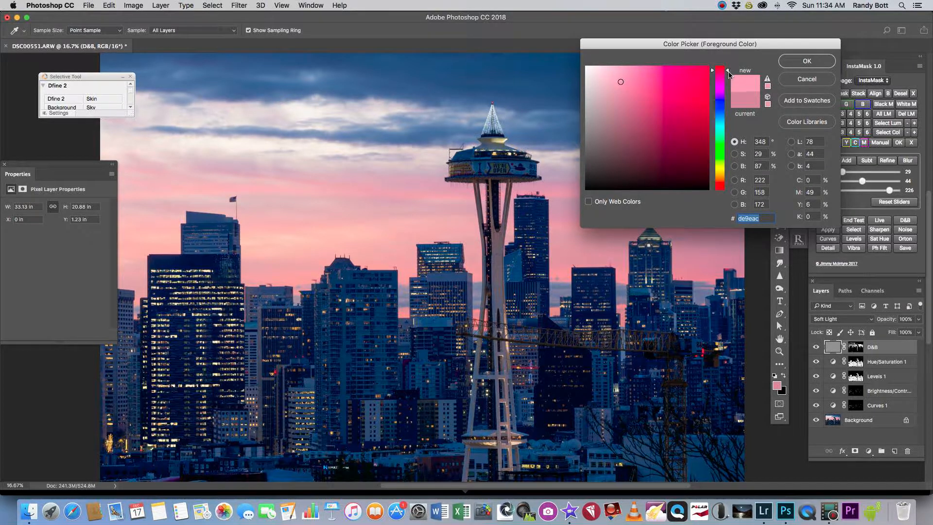
mouse_move(728, 73)
left_mouse_down()
mouse_move(725, 177)
mouse_move(720, 71)
left_mouse_up()
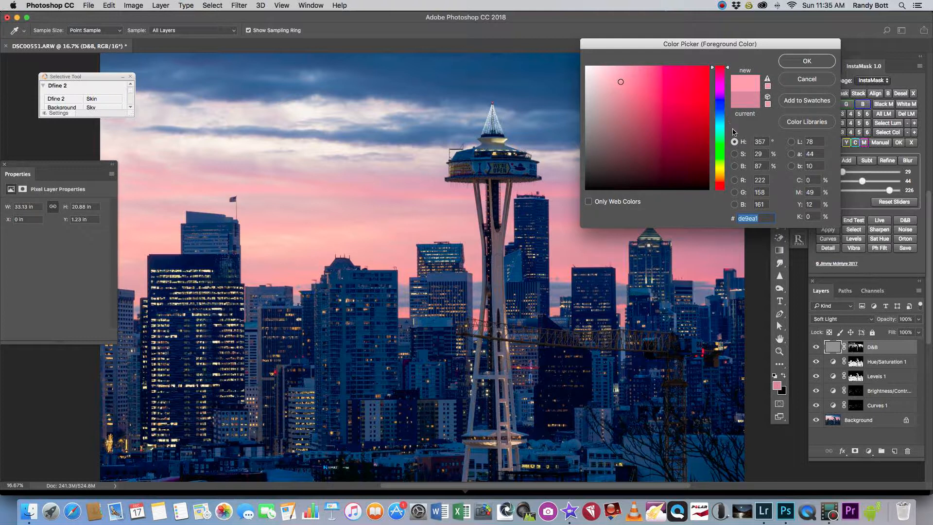
left_click(806, 61)
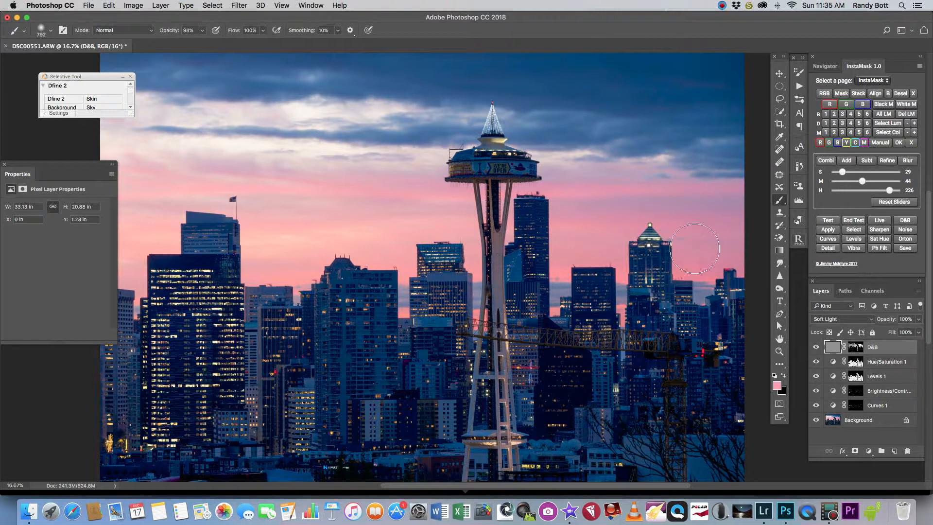
Set the D&B layer's opacity to 24% and paint pink across the sky around the tower and behind the buildings
left_click_drag(682, 206, 701, 213)
left_click_drag(890, 323, 866, 322)
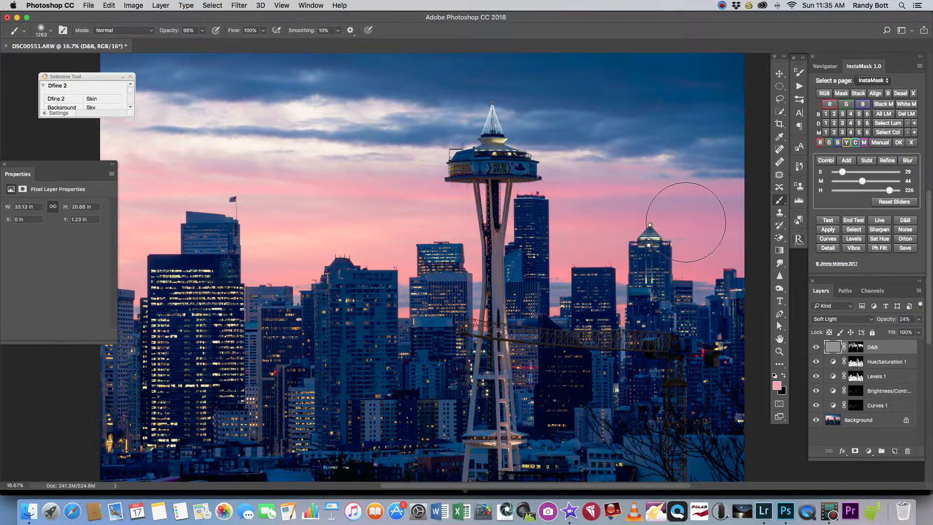
mouse_move(634, 192)
left_mouse_down()
mouse_move(607, 174)
mouse_move(577, 184)
left_mouse_up()
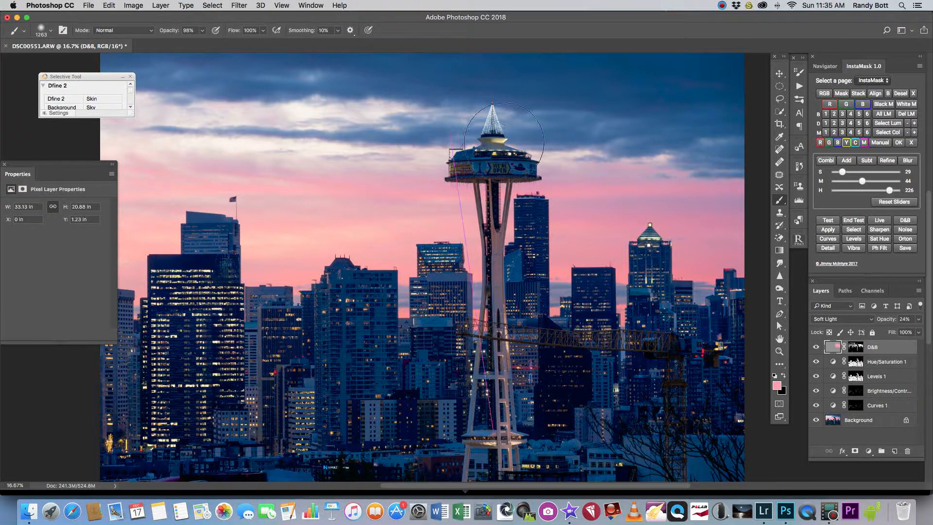
left_click_drag(306, 228, 275, 233)
mouse_move(418, 227)
left_mouse_down()
mouse_move(391, 197)
mouse_move(163, 176)
mouse_move(117, 139)
mouse_move(148, 129)
mouse_move(187, 119)
mouse_move(403, 111)
mouse_move(446, 145)
mouse_move(260, 148)
mouse_move(156, 218)
mouse_move(128, 261)
mouse_move(110, 320)
mouse_move(150, 282)
mouse_move(141, 271)
mouse_move(157, 234)
mouse_move(252, 195)
mouse_move(302, 263)
mouse_move(360, 223)
mouse_move(366, 174)
mouse_move(388, 140)
mouse_move(445, 150)
mouse_move(466, 167)
mouse_move(543, 179)
mouse_move(619, 171)
mouse_move(601, 176)
mouse_move(679, 201)
mouse_move(677, 191)
mouse_move(644, 200)
left_mouse_up()
Fine-tune the D&B layer's opacity to balance the pink painted into the sky
left_click_drag(883, 322, 893, 323)
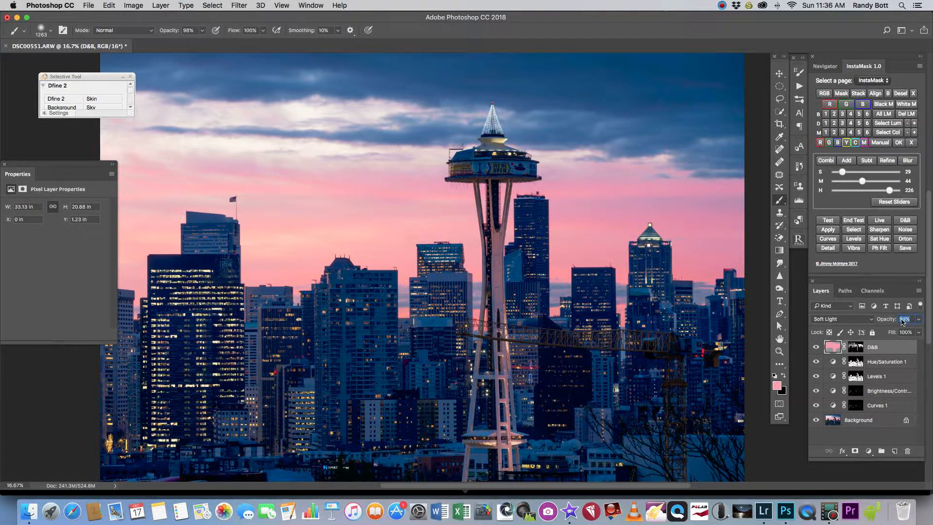
left_click_drag(895, 321, 932, 320)
left_click_drag(887, 319, 881, 320)
Stamp all visible layers into a new top layer and open it in the Color Efex Pro 4 filter
key("super+alt+shift+e")
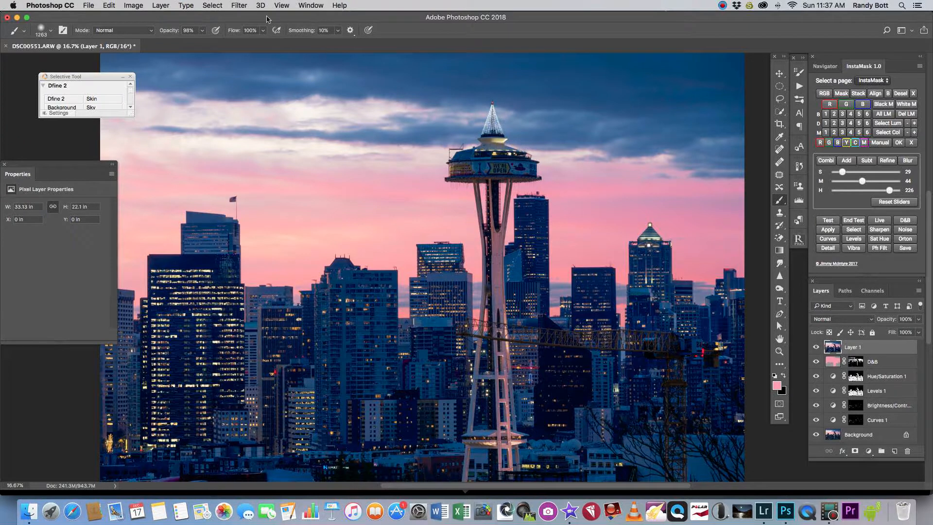
left_click(239, 6)
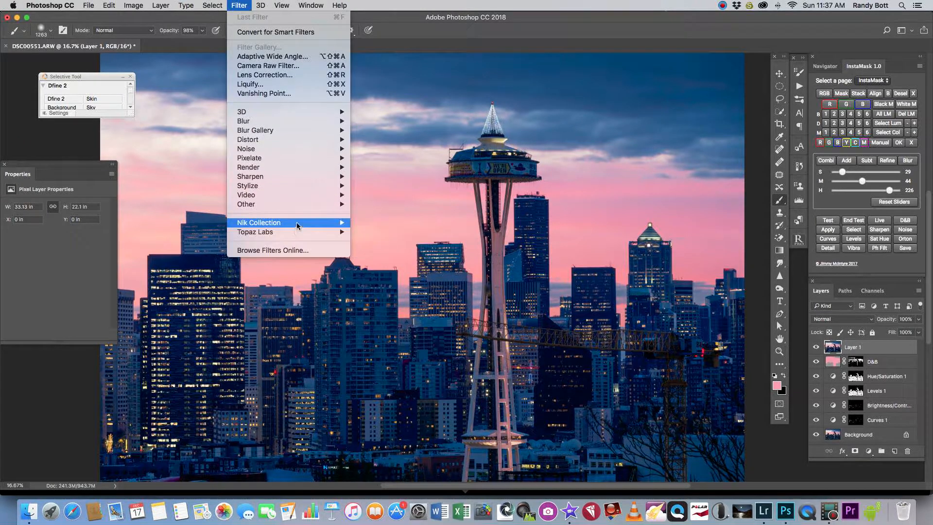
mouse_move(298, 223)
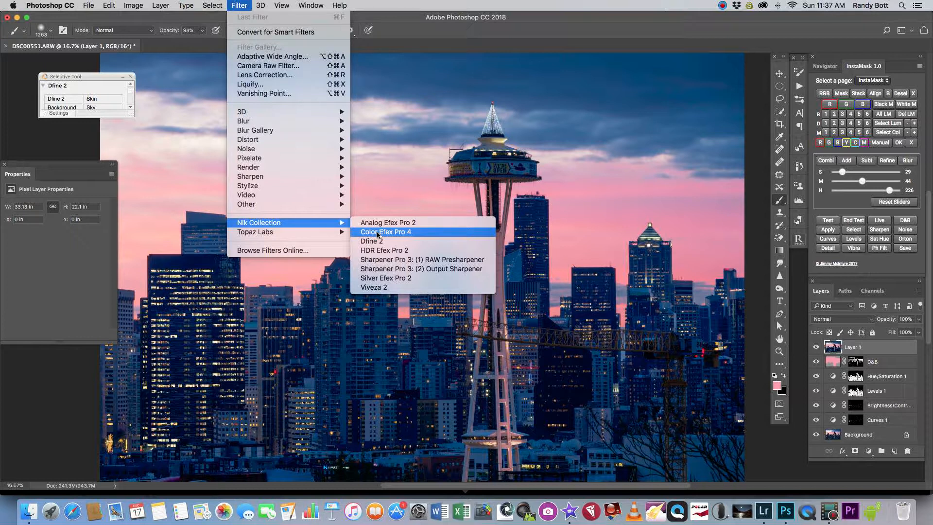
left_click(376, 231)
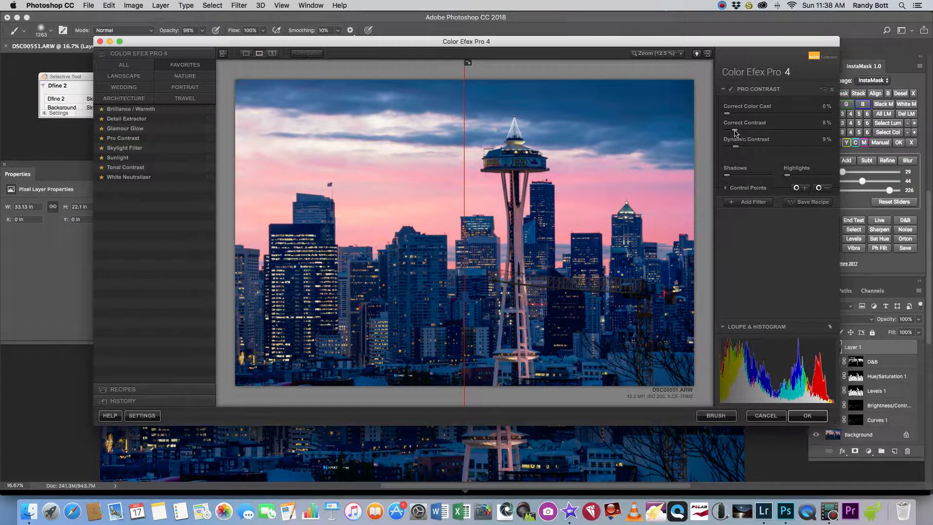
Set Pro Contrast to 23% Correct Contrast and 17% Dynamic Contrast, and compare the result using the split preview
left_click_drag(735, 132, 752, 148)
mouse_move(727, 113)
left_mouse_down()
mouse_move(808, 114)
mouse_move(717, 118)
left_mouse_up()
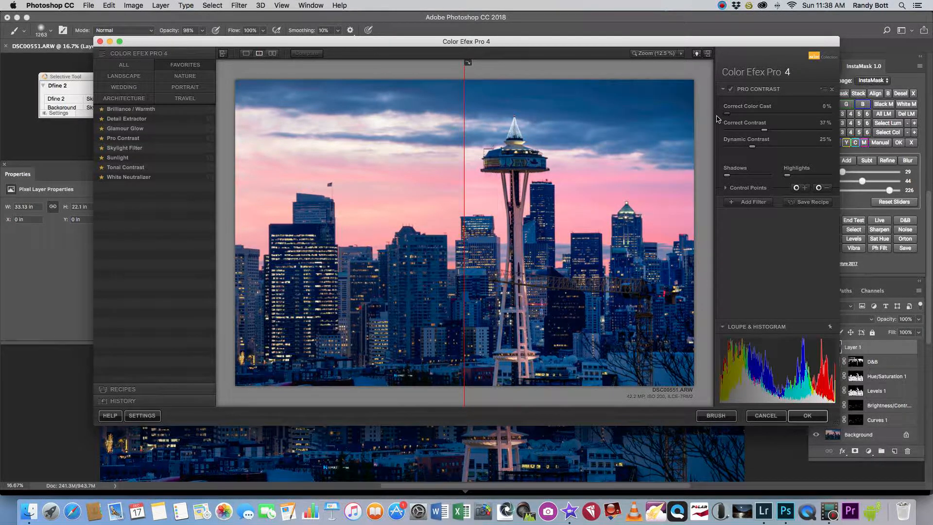
left_click_drag(762, 134, 747, 149)
left_click(751, 135)
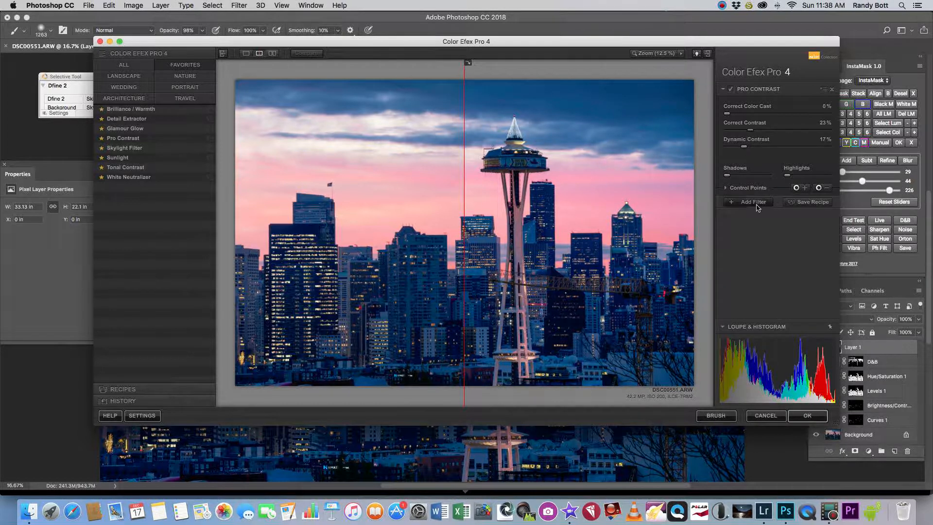
left_click_drag(465, 206, 302, 187)
left_click_drag(564, 193, 471, 174)
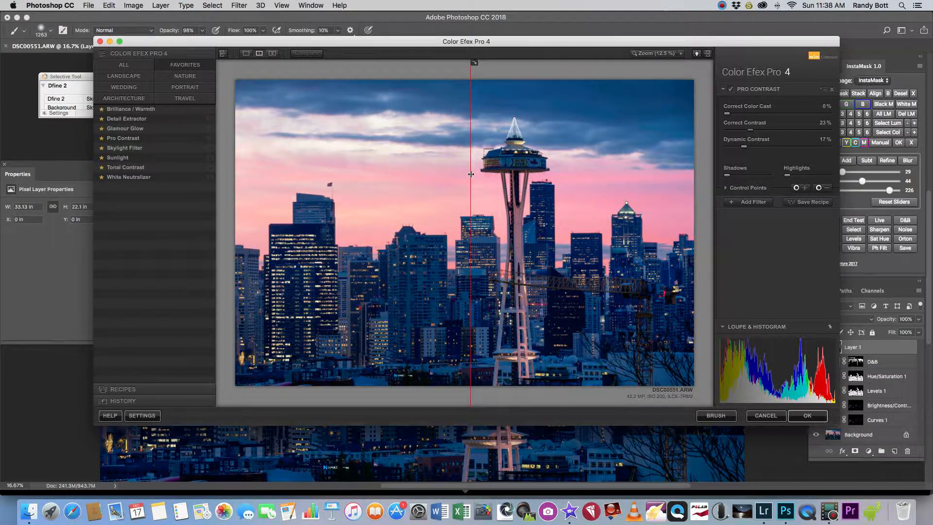
Add a Tonal Contrast filter with Highlights 10%, Midtones 15%, Shadows 10% and Saturation 4%
left_click(752, 201)
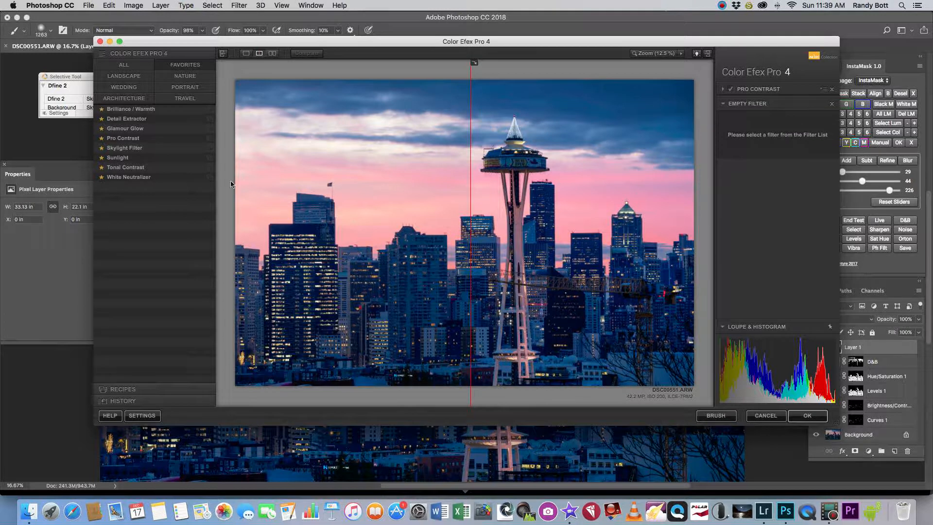
left_click(126, 167)
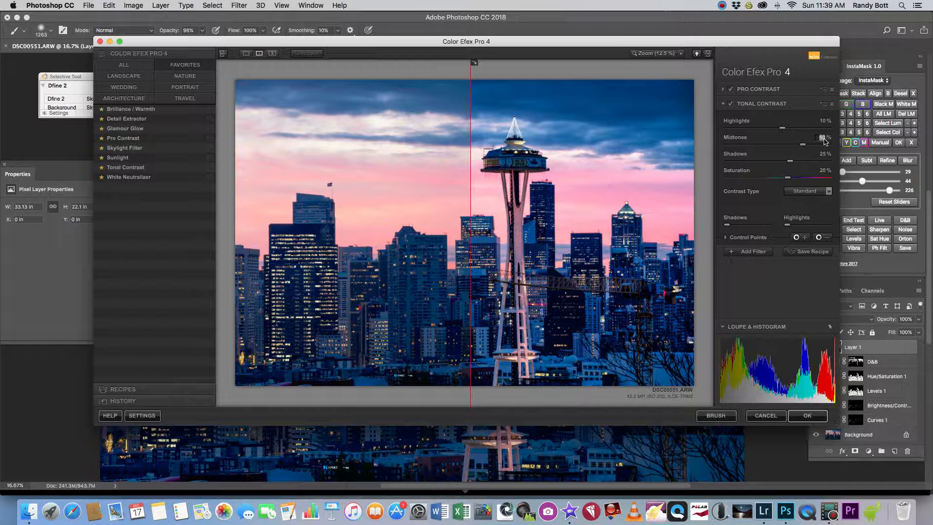
type("15")
key("Return")
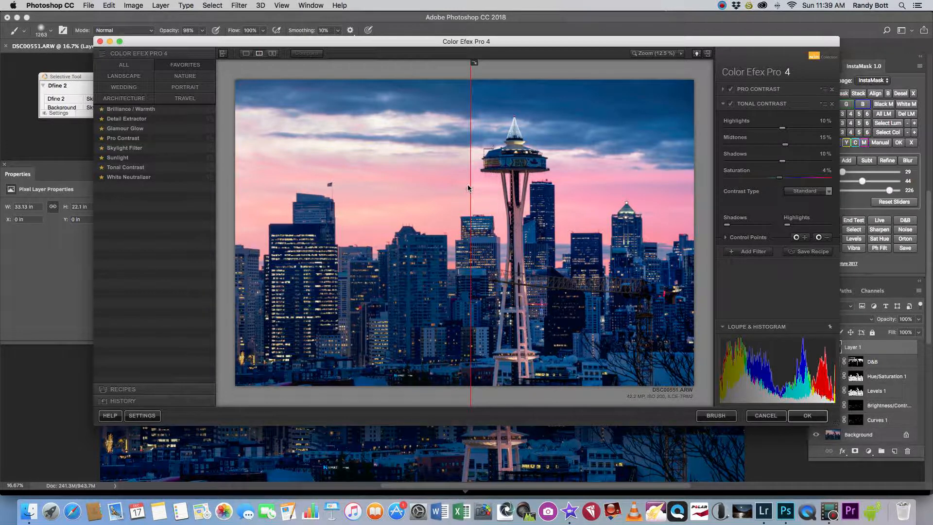
Examine the Tonal Contrast effect on the buildings and clouds at 100% zoom, and on the whole image at 12.5%
left_click_drag(469, 185, 244, 177)
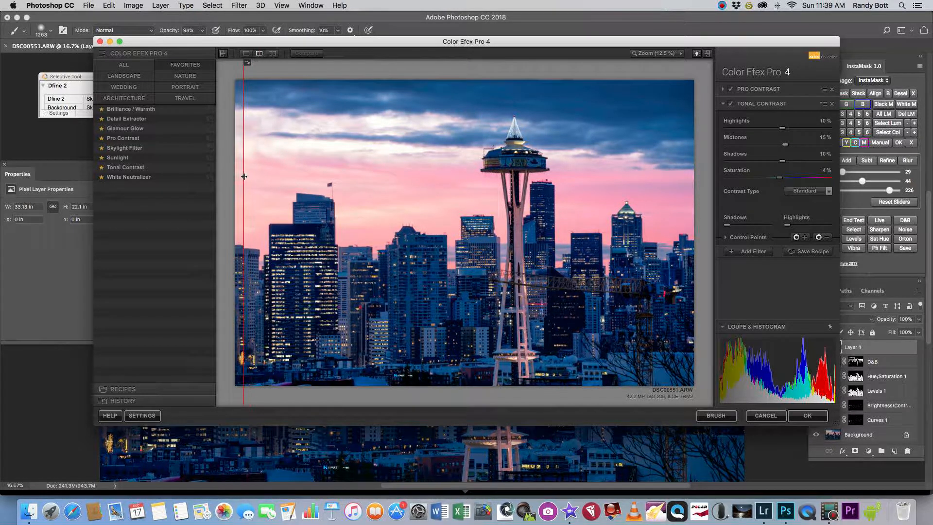
left_click(682, 54)
left_click(695, 75)
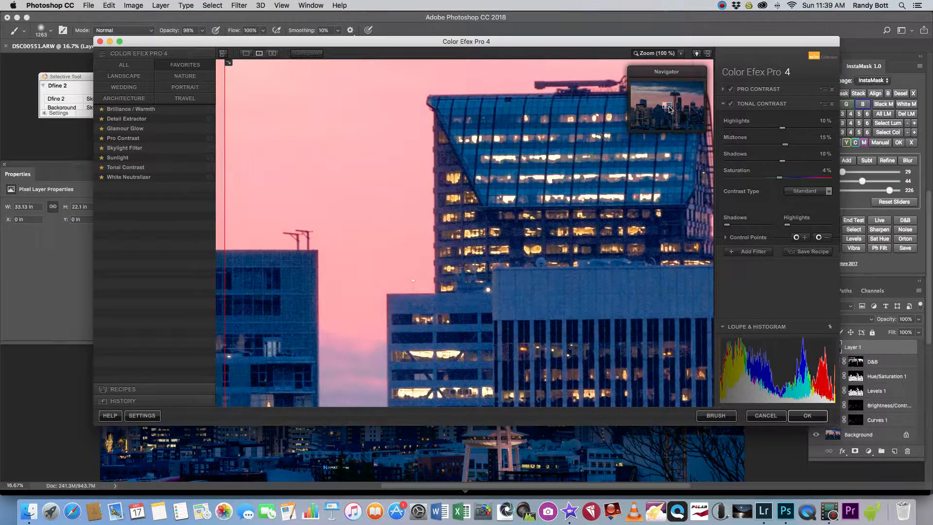
left_click(667, 101)
left_click_drag(668, 104, 667, 95)
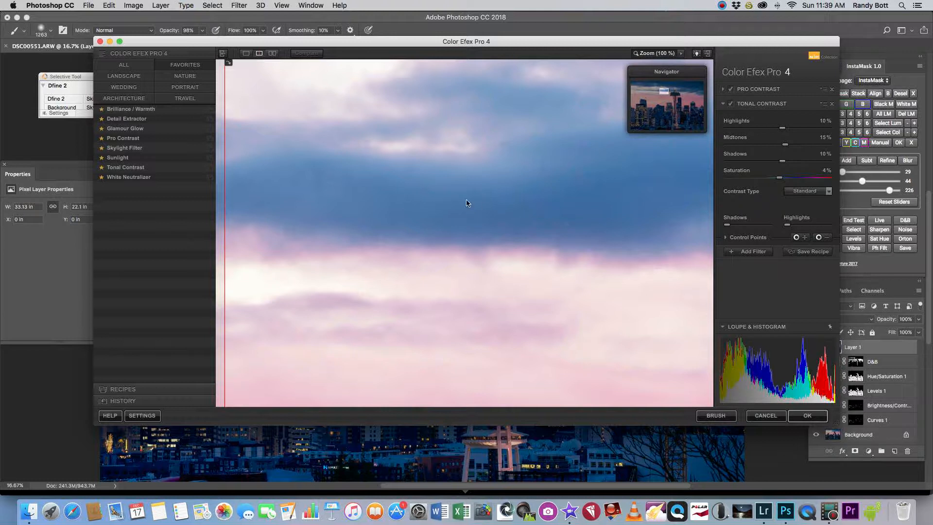
left_click(681, 53)
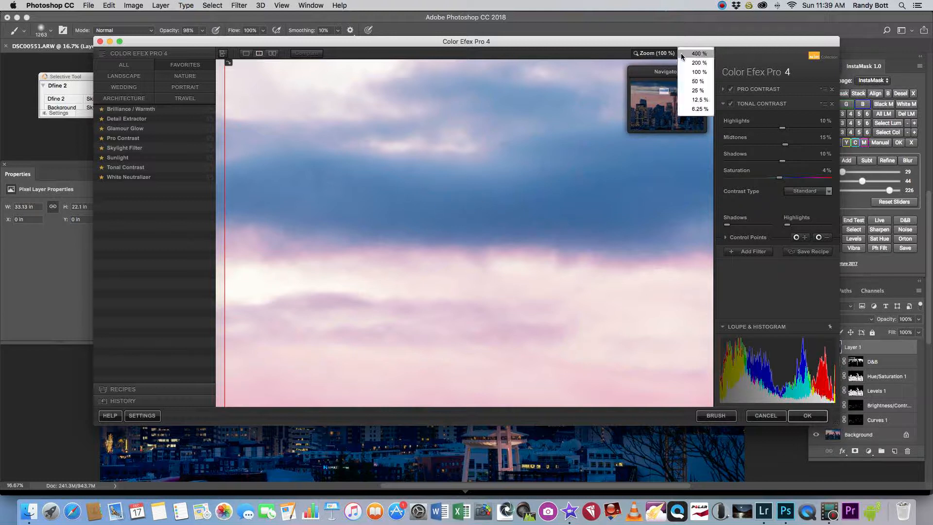
left_click(697, 101)
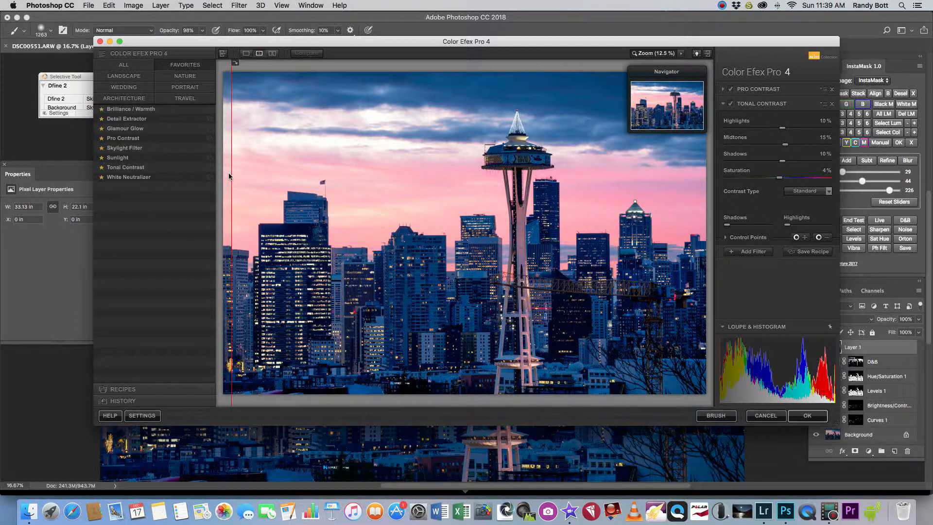
left_click_drag(230, 173, 217, 175)
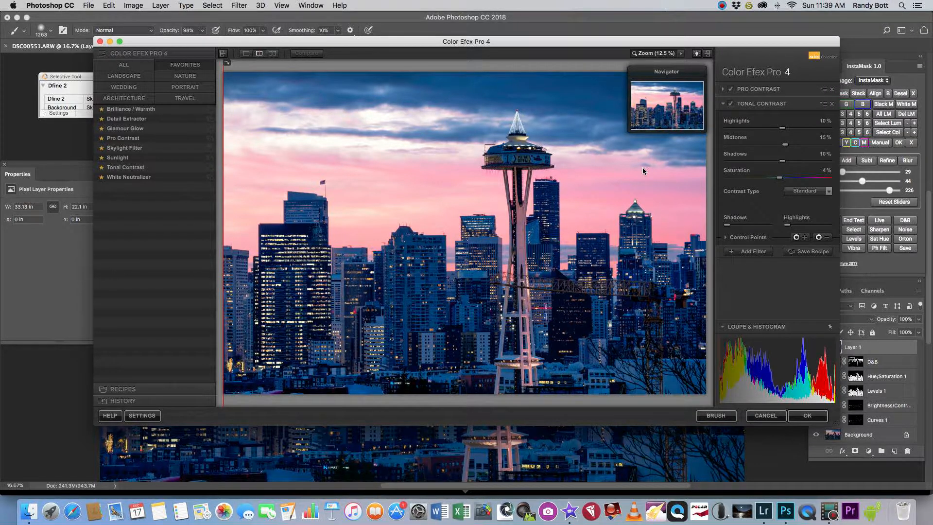
left_click(728, 64)
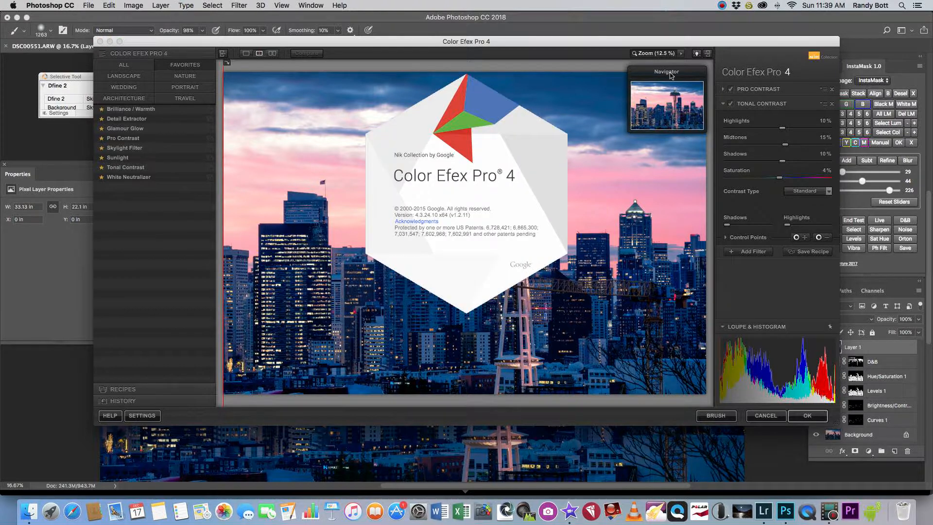
left_click(509, 117)
mouse_move(682, 76)
left_mouse_down()
mouse_move(665, 72)
mouse_move(684, 75)
left_mouse_up()
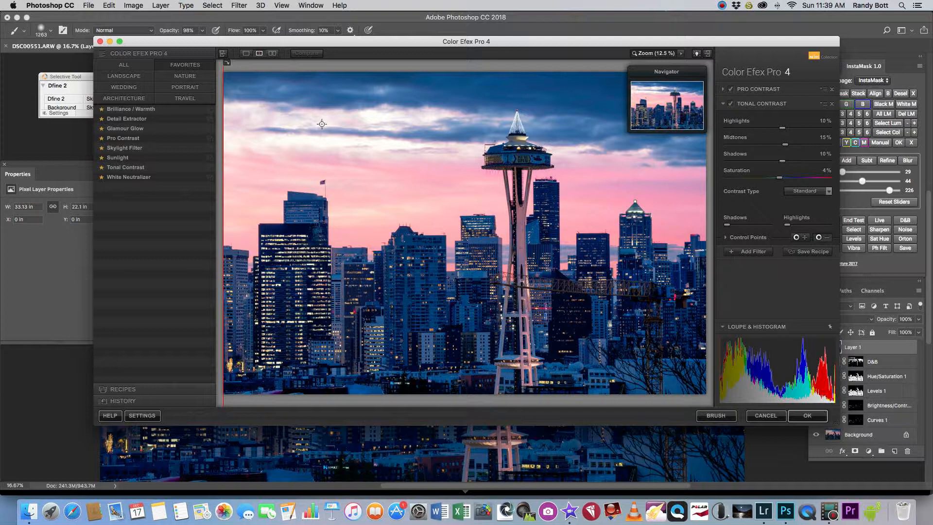
Place negative Tonal Contrast control points across the whole sky, moving the Navigator aside to reach the covered area
left_click(246, 105)
left_click_drag(271, 107, 677, 130)
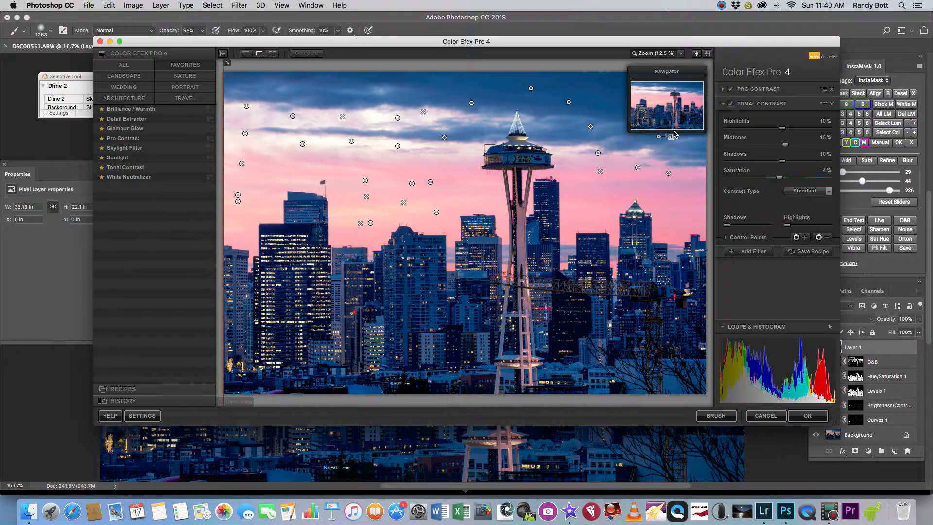
left_click_drag(684, 73, 276, 75)
left_click_drag(676, 130, 679, 100)
left_click_drag(679, 100, 621, 98)
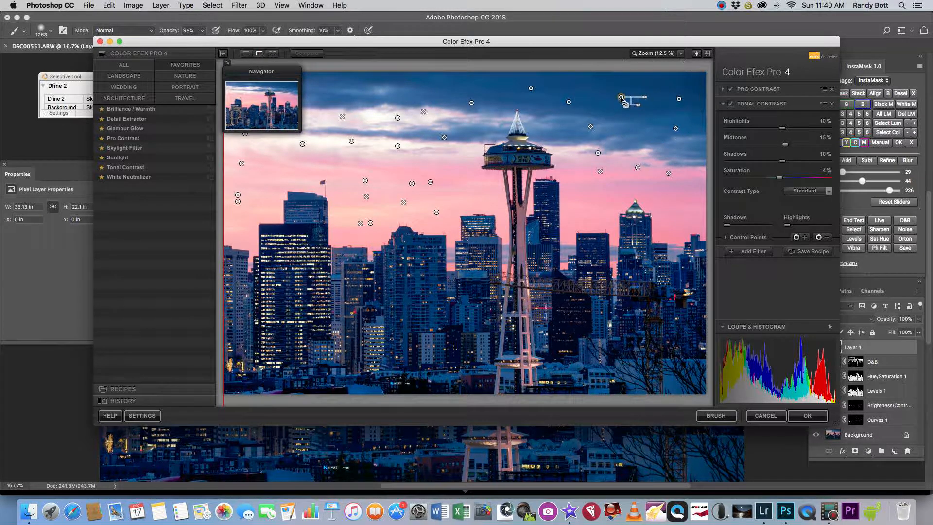
left_click(638, 168)
left_click_drag(637, 170, 591, 201)
left_click_drag(649, 190, 468, 188)
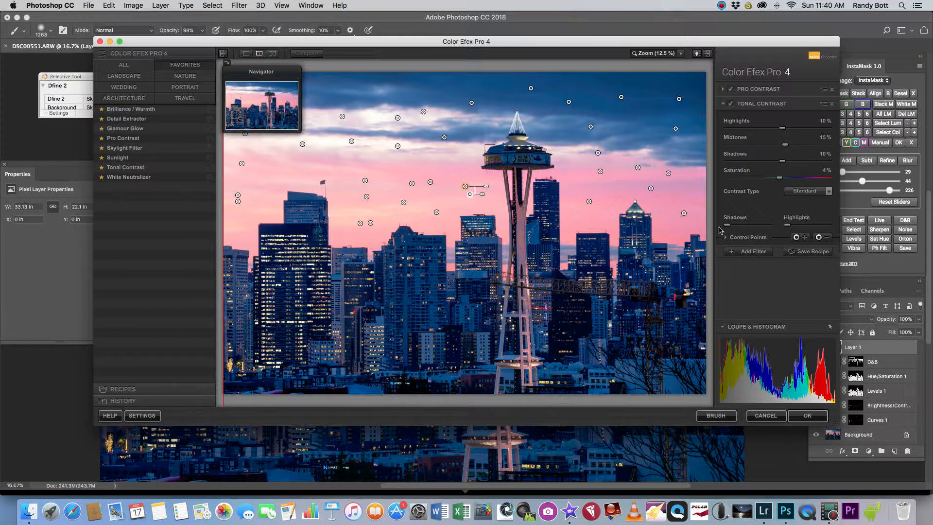
Expand the Tonal Contrast control point list and examine the combined mask of all points
left_click(725, 237)
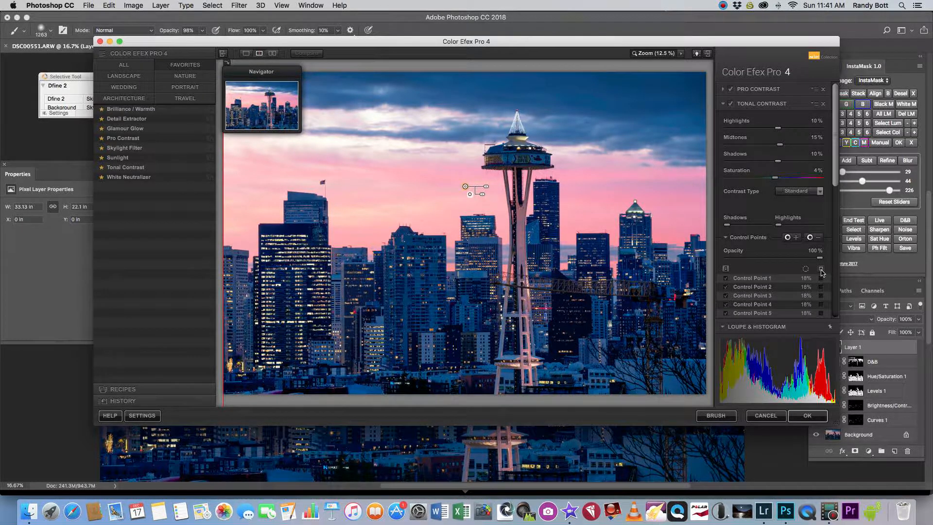
left_click(821, 270)
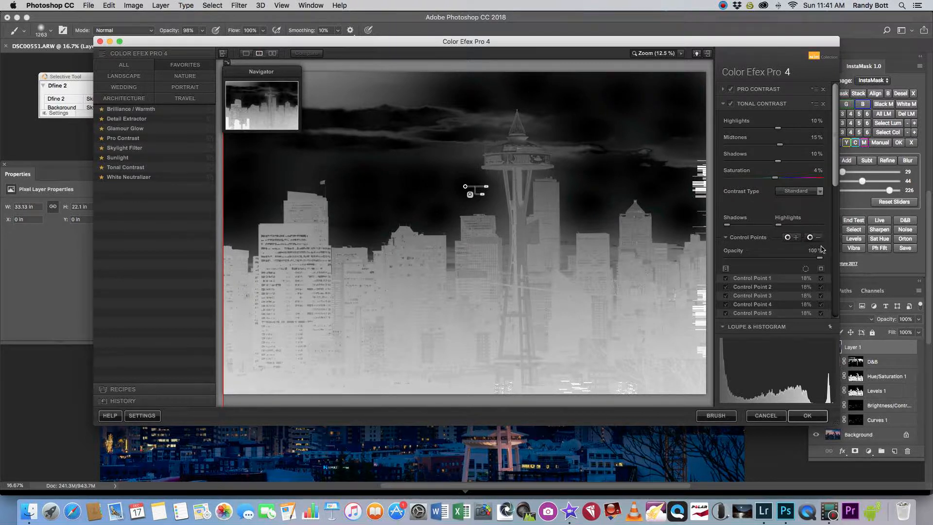
left_click(820, 269)
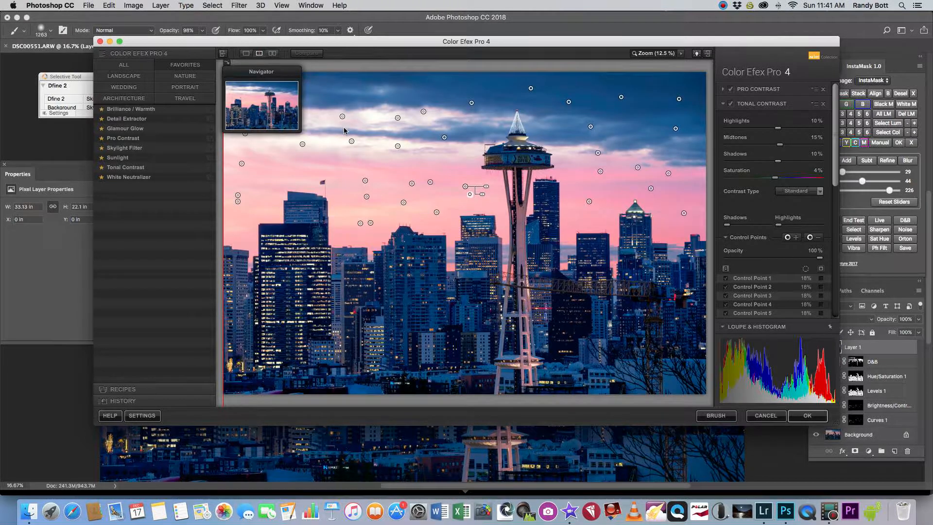
Add more negative control points to the dark clouds in the upper-left sky and check the combined mask
left_click_drag(343, 117, 304, 77)
left_click_drag(461, 84, 677, 75)
left_click_drag(298, 94, 265, 87)
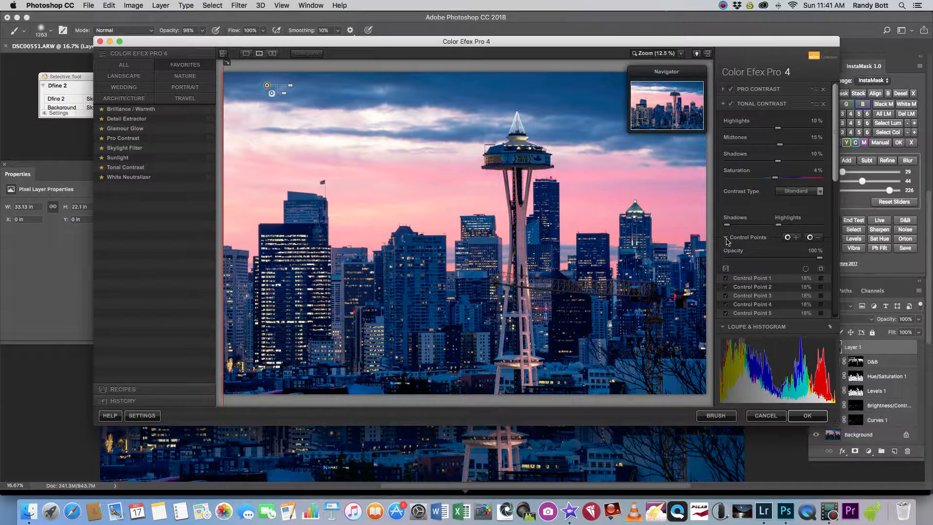
left_click(821, 269)
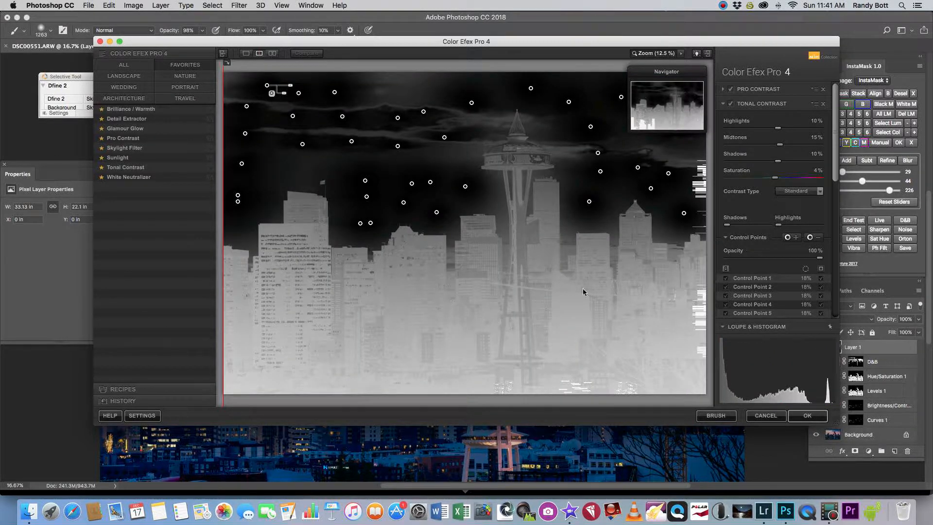
left_click(821, 269)
Place positive Tonal Contrast control points across the skyline buildings and check the combined mask
left_click(794, 238)
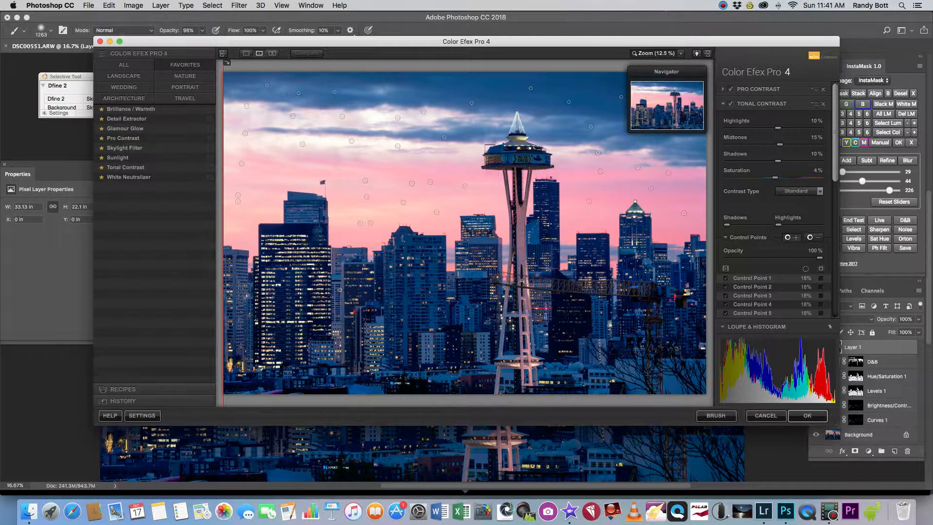
left_click(252, 312)
left_click_drag(275, 315, 548, 336)
left_click_drag(545, 341, 690, 314)
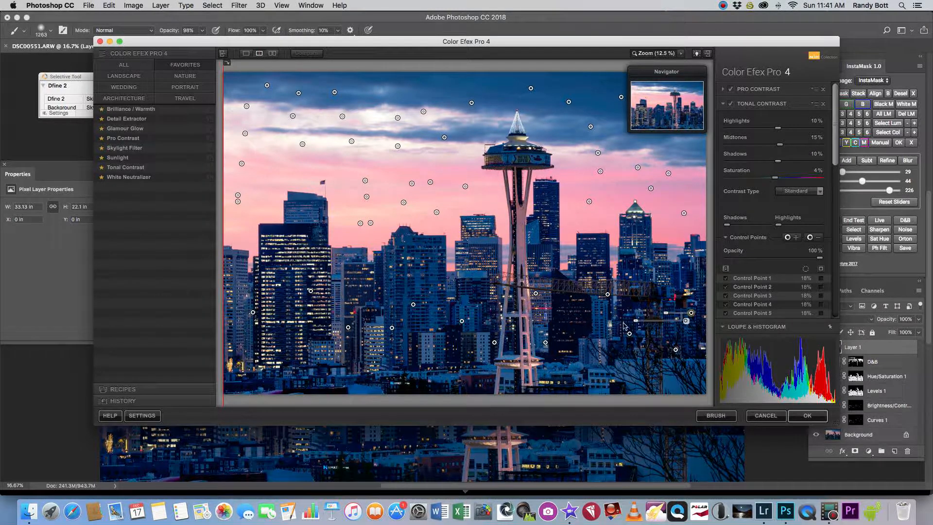
left_click_drag(607, 294, 601, 294)
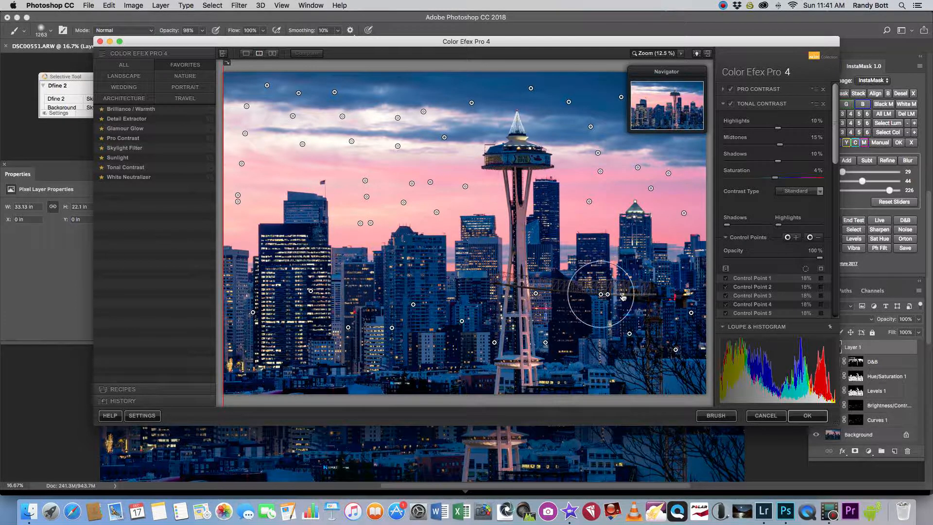
left_click_drag(601, 294, 299, 212)
left_click_drag(298, 212, 276, 249)
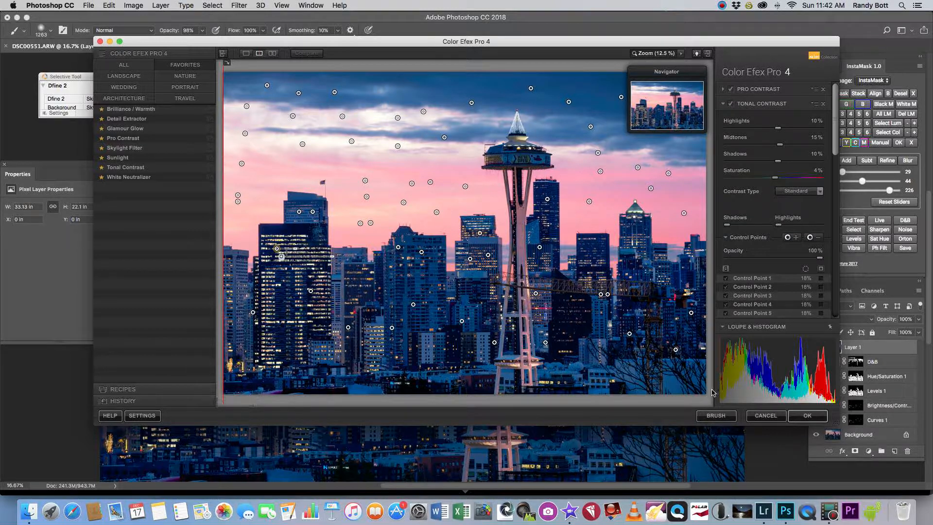
left_click(820, 270)
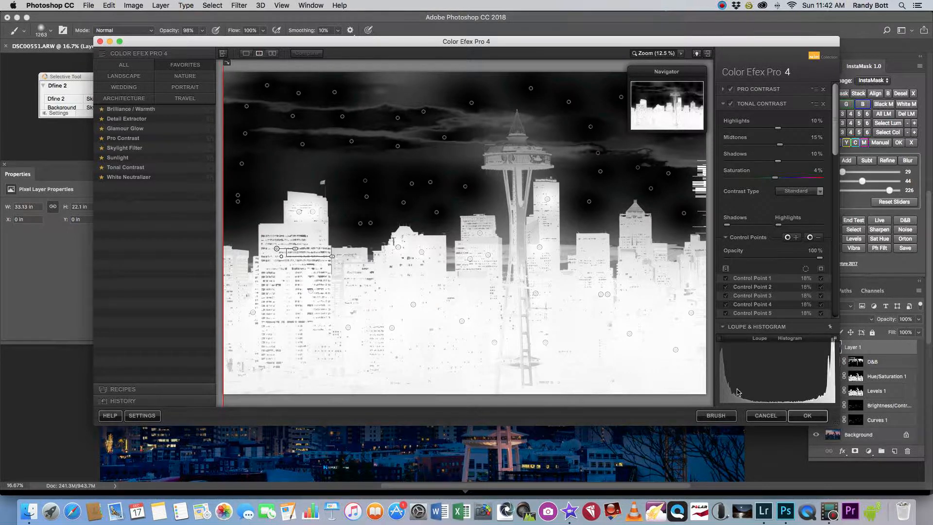
left_click(821, 270)
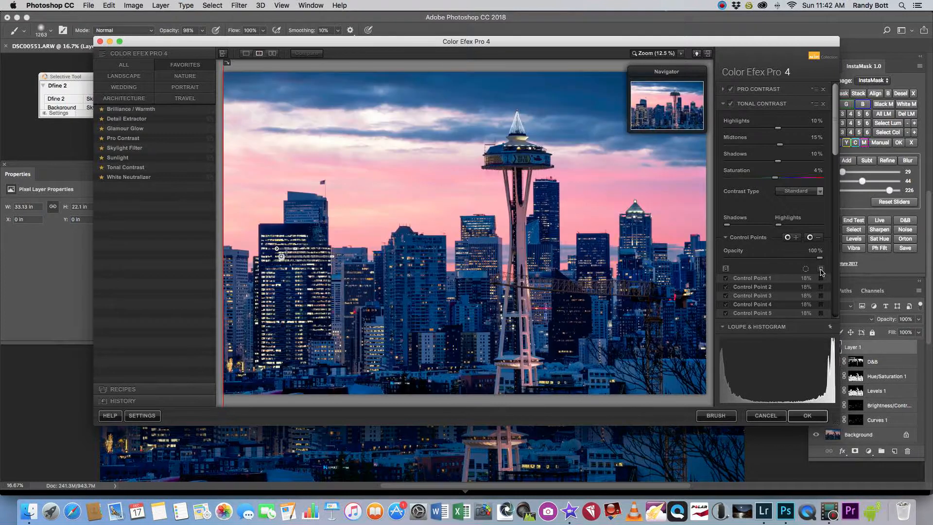
Collapse the Tonal Contrast control points and compare before and after across the skyline with the split preview
left_click(727, 238)
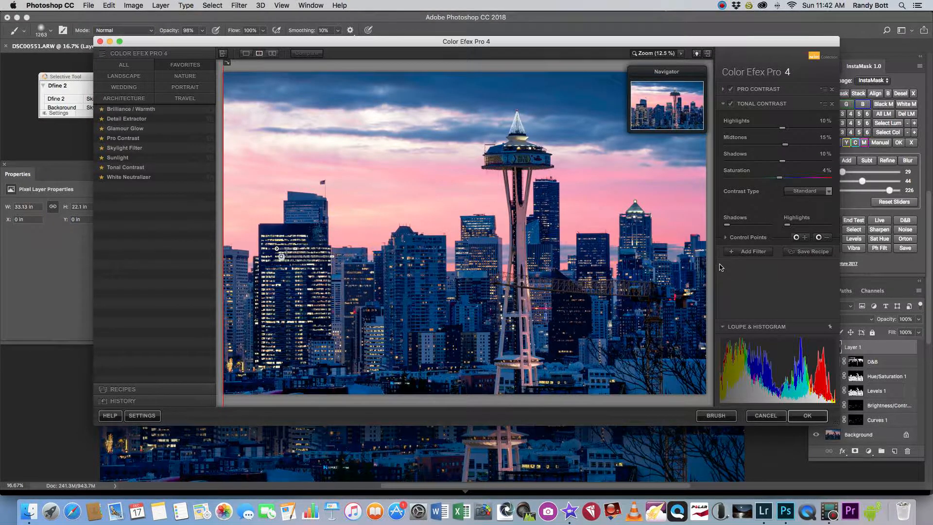
left_click_drag(578, 204, 431, 200)
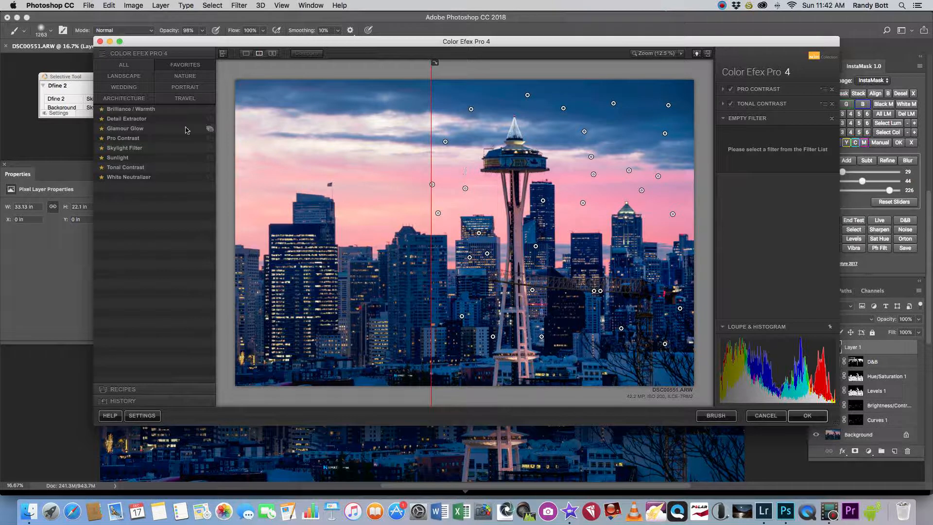
Add a Skylight Filter at 18% strength, compare its effect on the sky, and apply the Color Efex Pro 4 edits
left_click(122, 148)
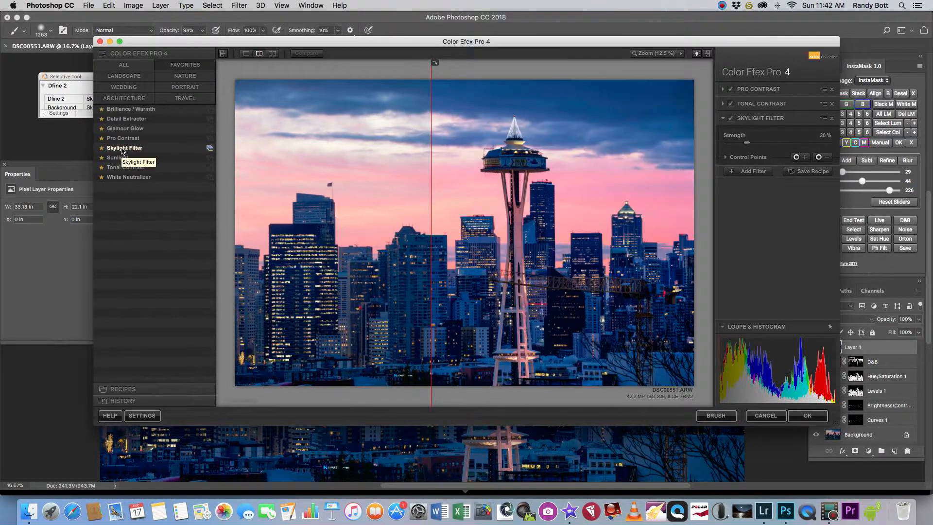
left_click(731, 118)
left_click(731, 120)
left_click(731, 119)
left_click(731, 120)
mouse_move(431, 207)
left_mouse_down()
mouse_move(592, 206)
mouse_move(241, 196)
mouse_move(482, 196)
mouse_move(253, 196)
mouse_move(418, 204)
left_mouse_up()
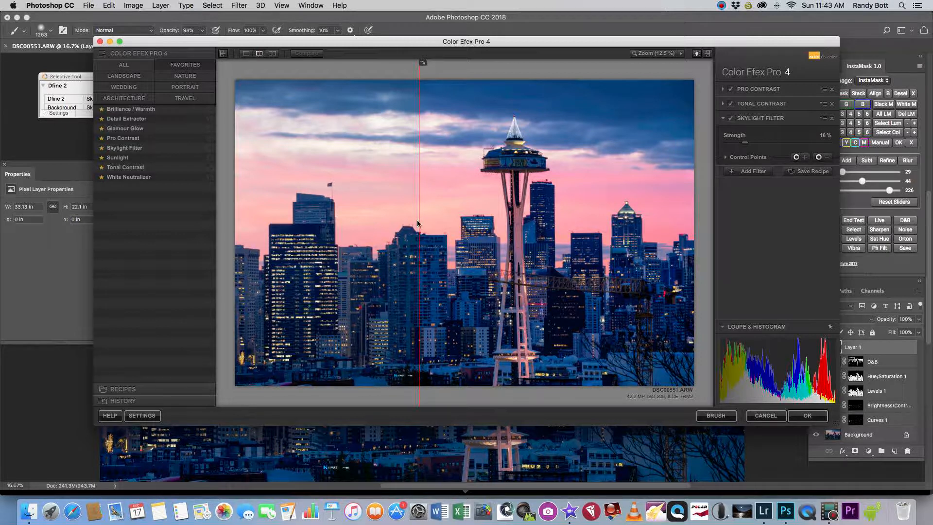
left_click_drag(418, 220, 459, 209)
left_click(807, 417)
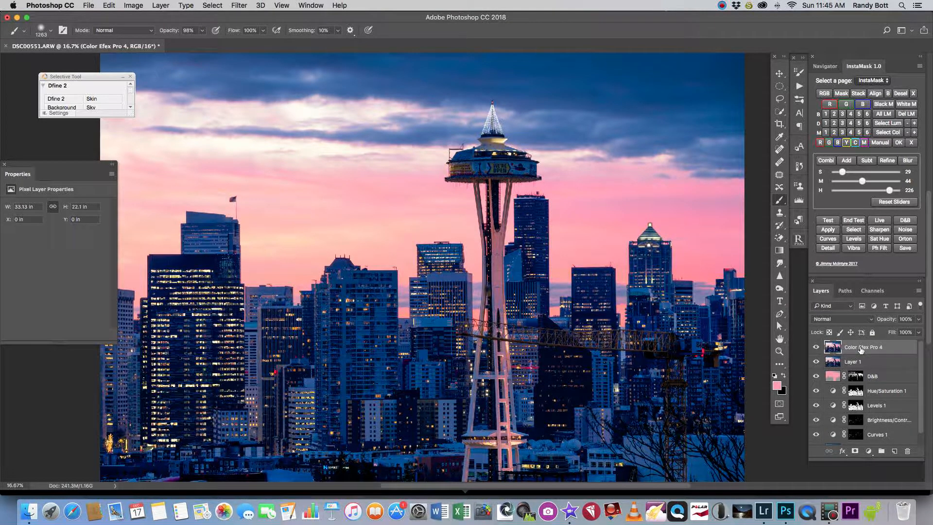
Add a Brightness/Contrast adjustment layer above the Color Efex Pro 4 layer and copy the Hue/Saturation 1 mask onto it
left_click(889, 321)
left_click_drag(867, 321, 922, 321)
left_click(868, 451)
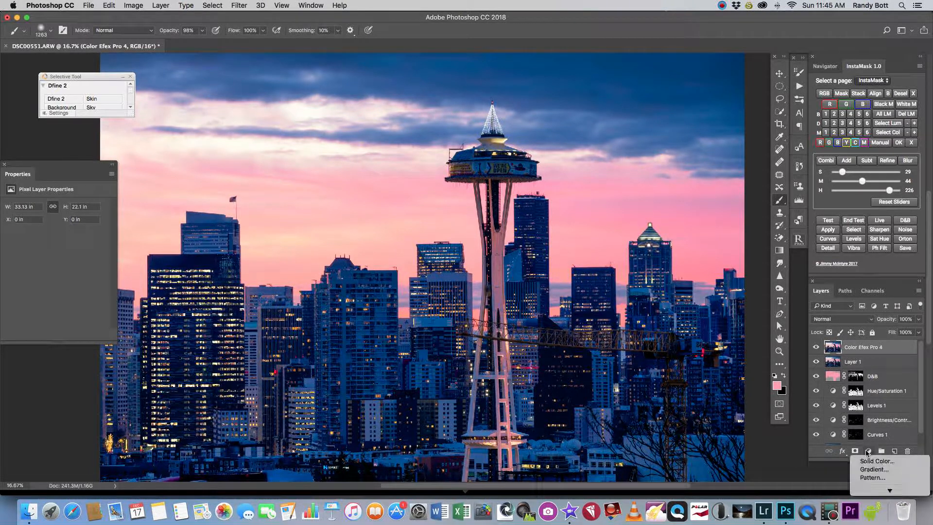
left_click(881, 395)
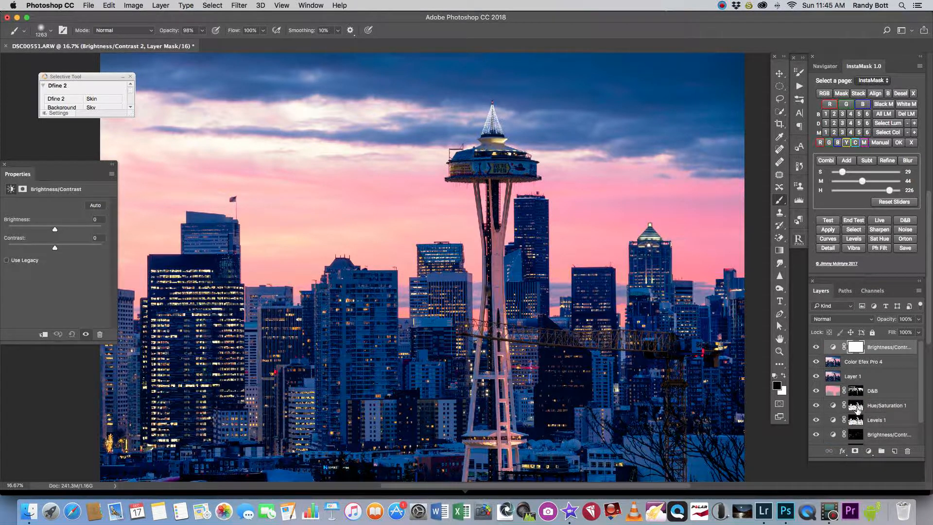
left_click_drag(853, 408, 855, 346)
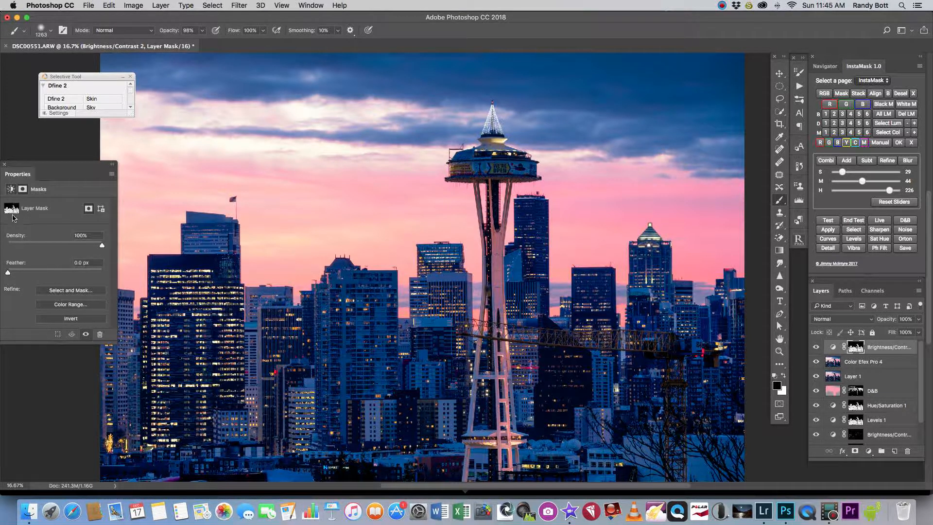
Set the new Brightness/Contrast layer to brightness 31 and contrast -23, and compare the buildings with and without it
left_click(10, 190)
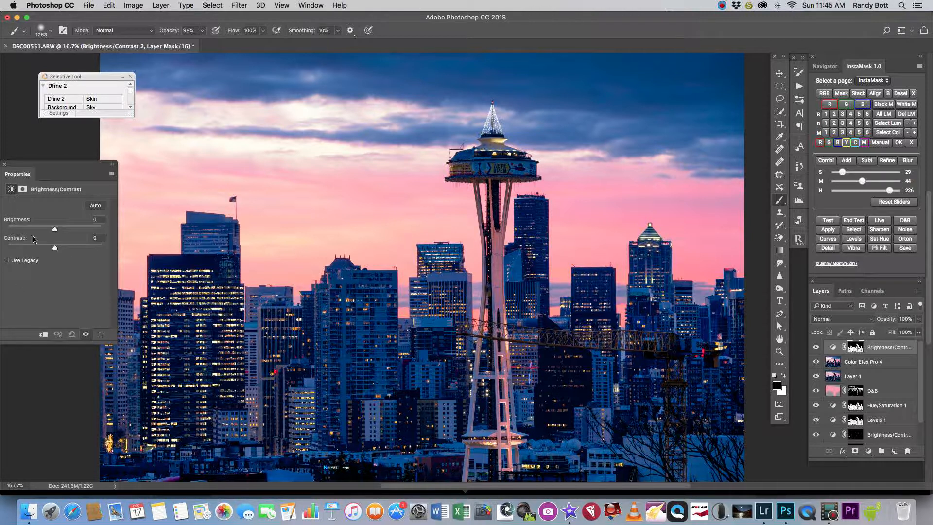
left_click_drag(59, 231, 36, 249)
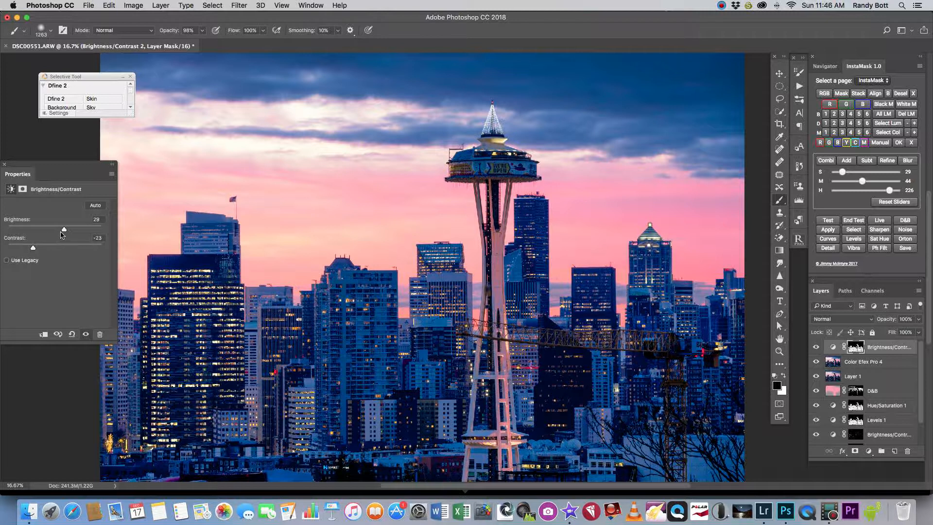
left_click_drag(62, 232, 65, 234)
left_click(816, 347)
left_click(816, 347)
left_click(816, 347)
left_click(816, 347)
left_click(816, 347)
left_click(816, 347)
Add a Hue/Saturation adjustment layer on top and copy the building mask from the Brightness/Contrast layer below onto it
left_click(869, 452)
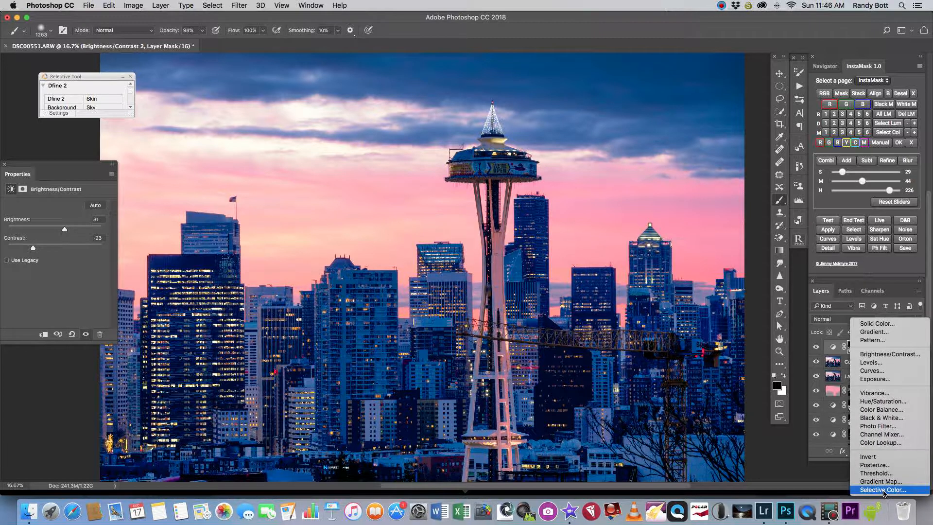
left_click(881, 401)
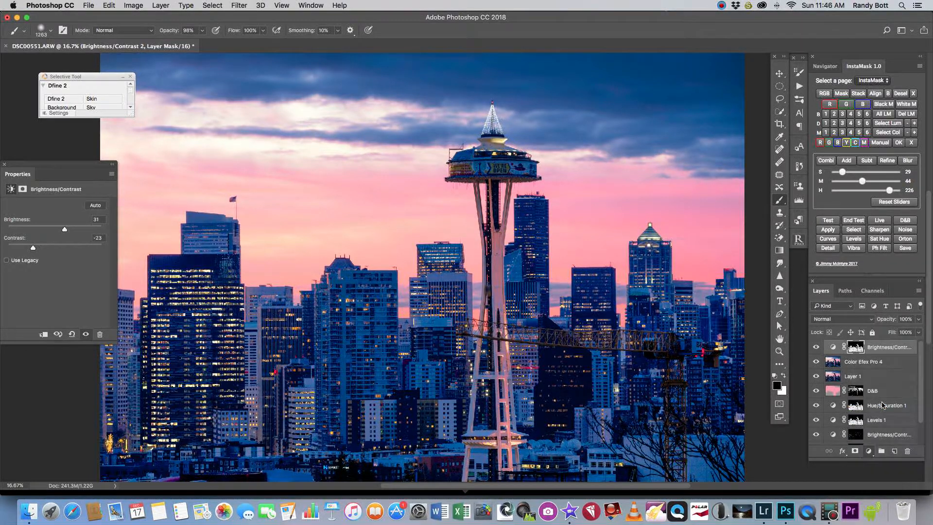
left_click_drag(855, 362, 858, 350)
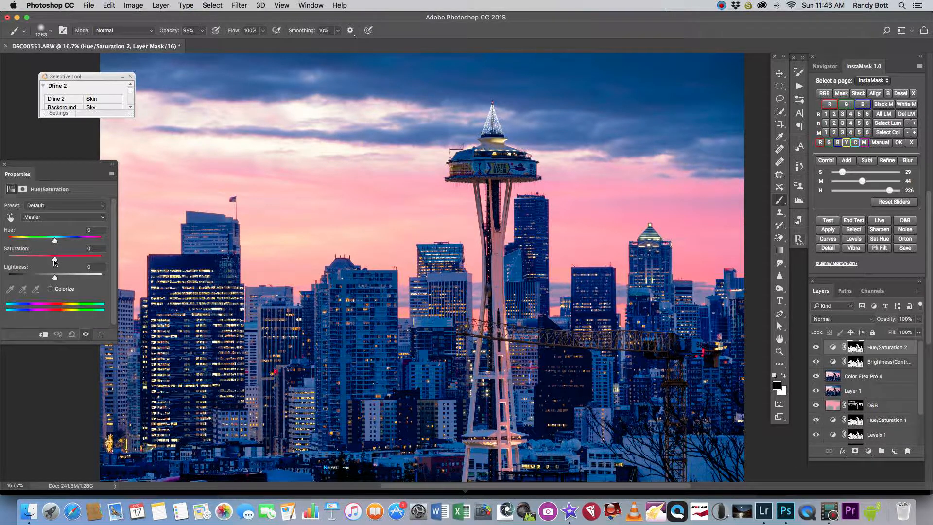
Set the masked Hue/Saturation layer's saturation to -23 and its lightness to 0 to tone down the blue buildings
left_click_drag(54, 260, 36, 261)
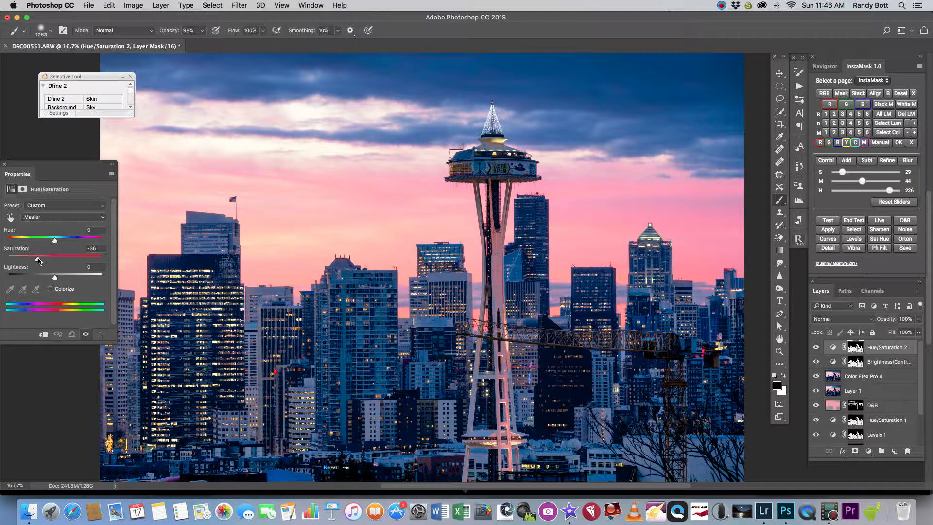
left_click_drag(39, 261, 58, 279)
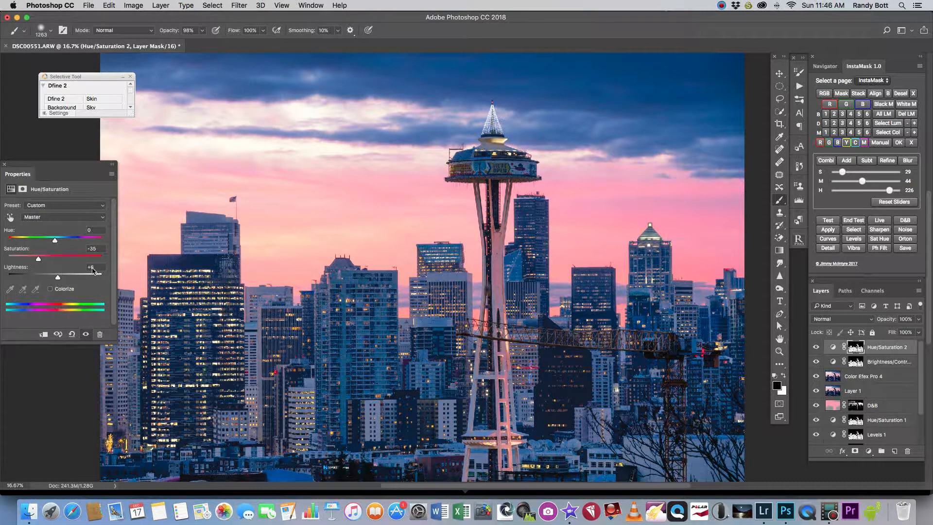
type("0")
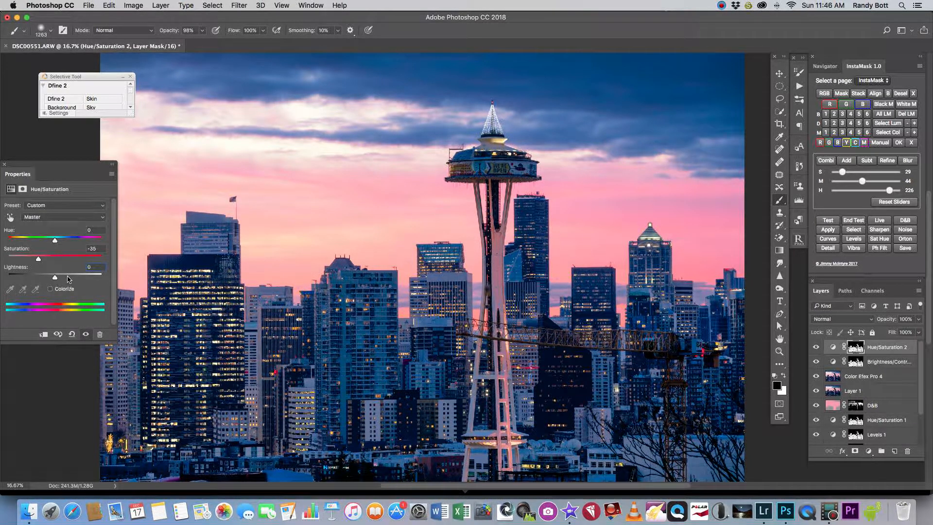
left_click_drag(43, 260, 45, 260)
scroll(408, 293, "down", 3)
scroll(408, 295, "up", 3)
scroll(408, 295, "down", 3)
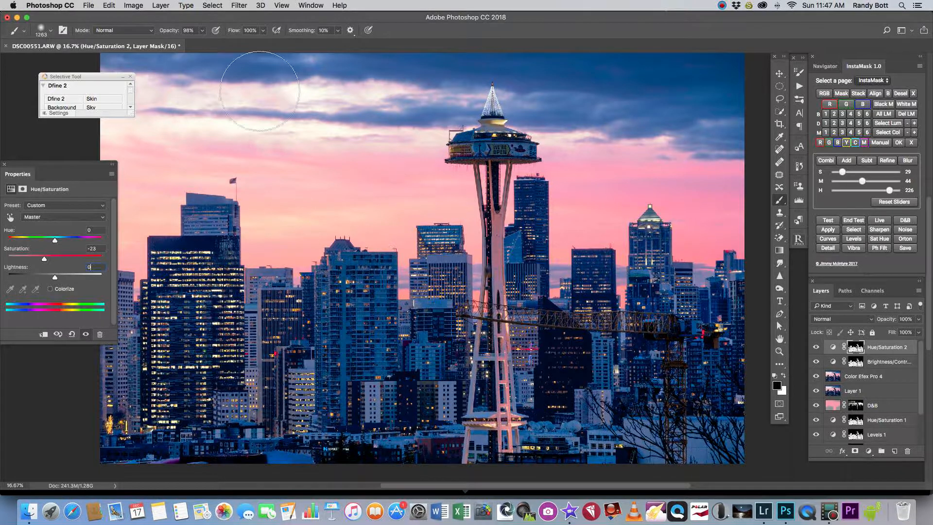
Flatten the image and close the document, saving its changes
left_click(161, 5)
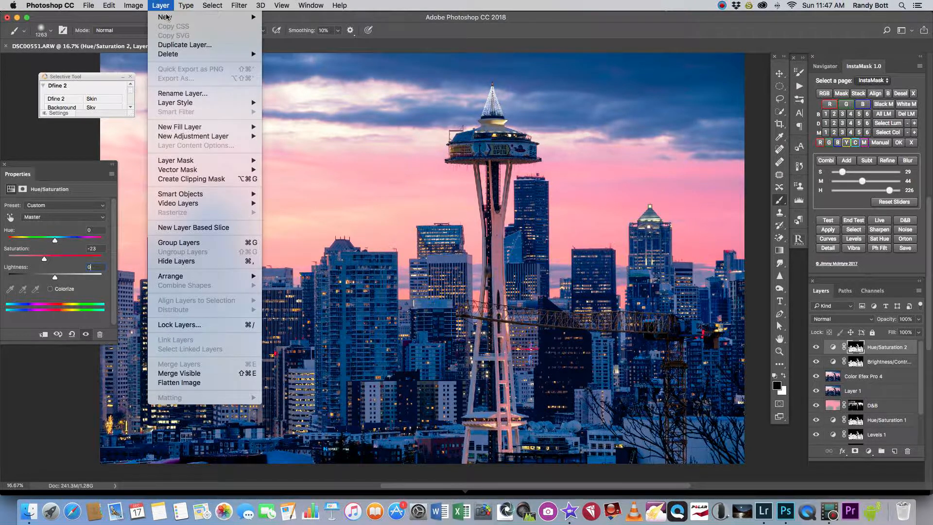
left_click(184, 384)
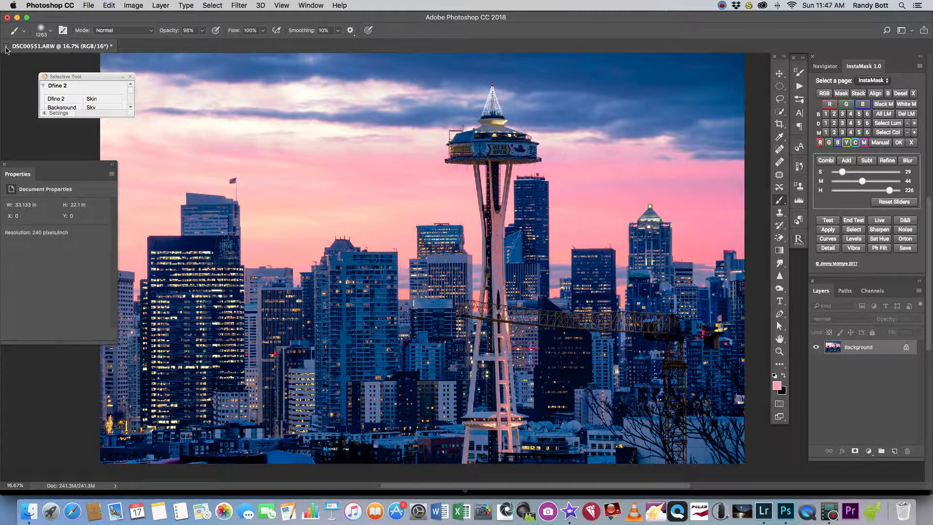
left_click(6, 46)
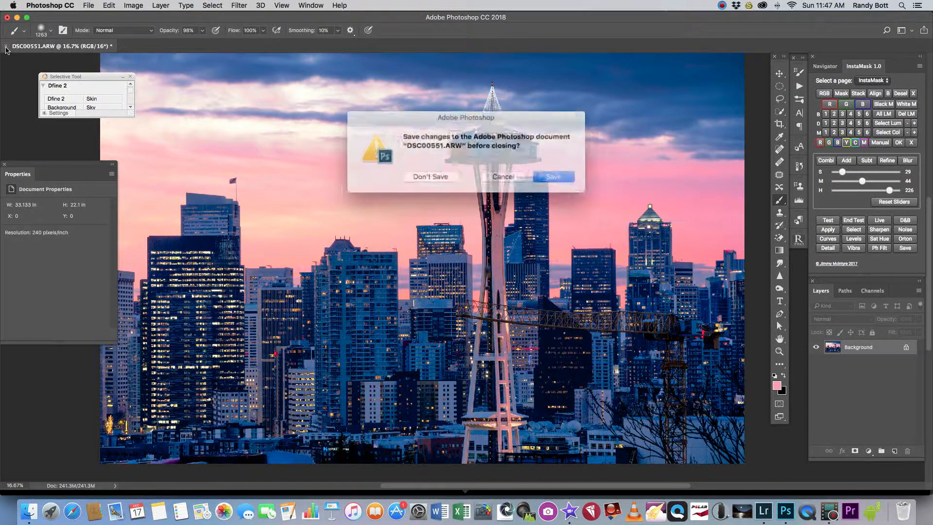
left_click(548, 179)
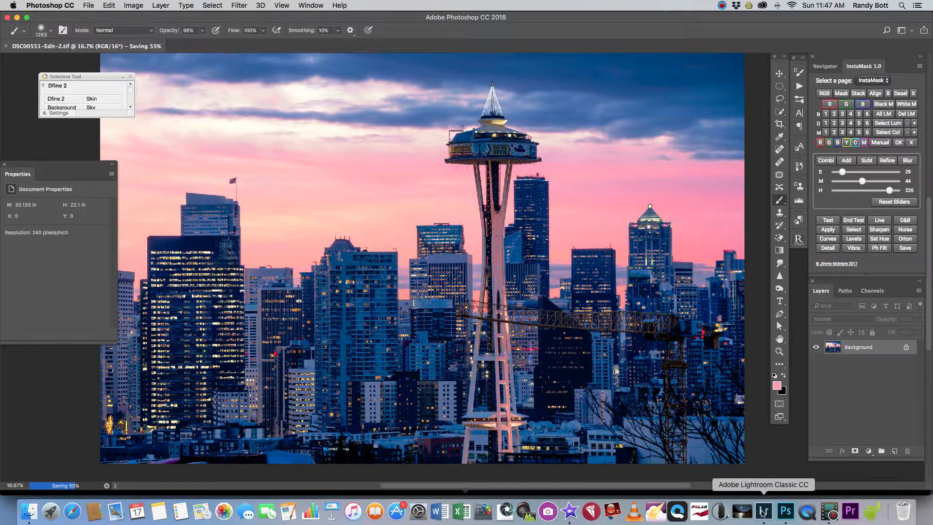
Switch to Lightroom and brighten the Space Needle's top with an elliptical radial filter at 1.46 exposure
left_click(763, 511)
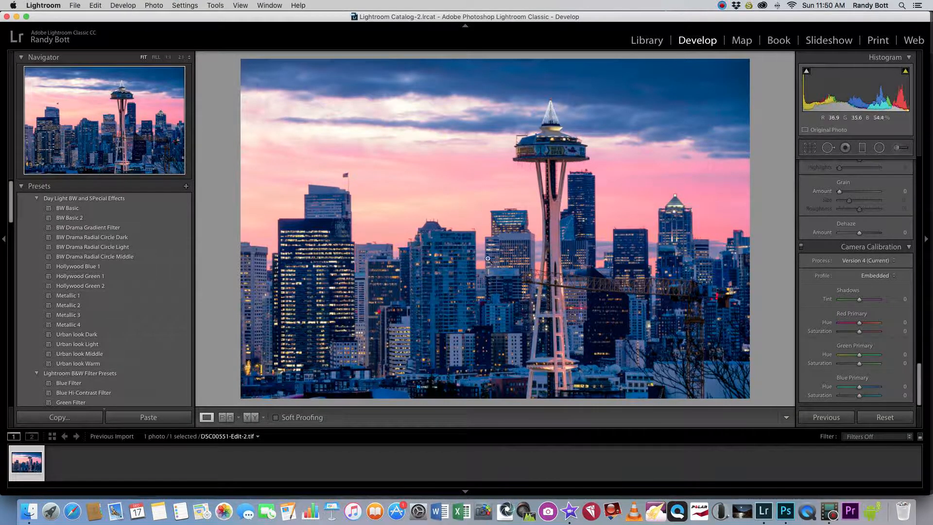
left_click(878, 148)
left_click_drag(548, 148, 589, 161)
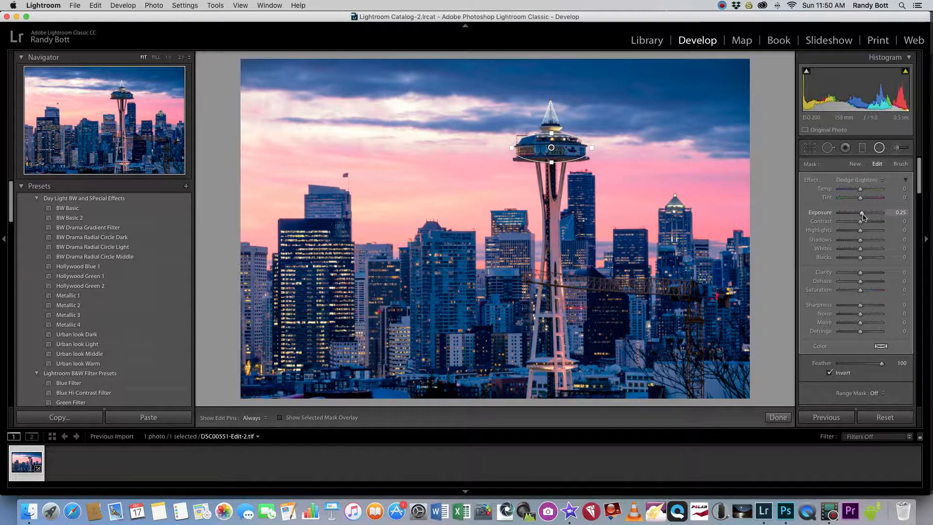
left_click_drag(867, 214, 869, 215)
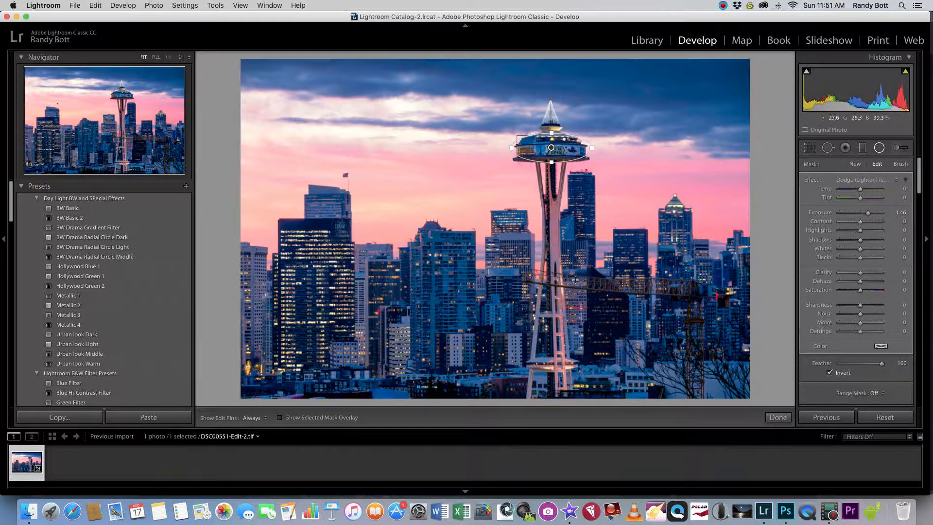
left_click(778, 417)
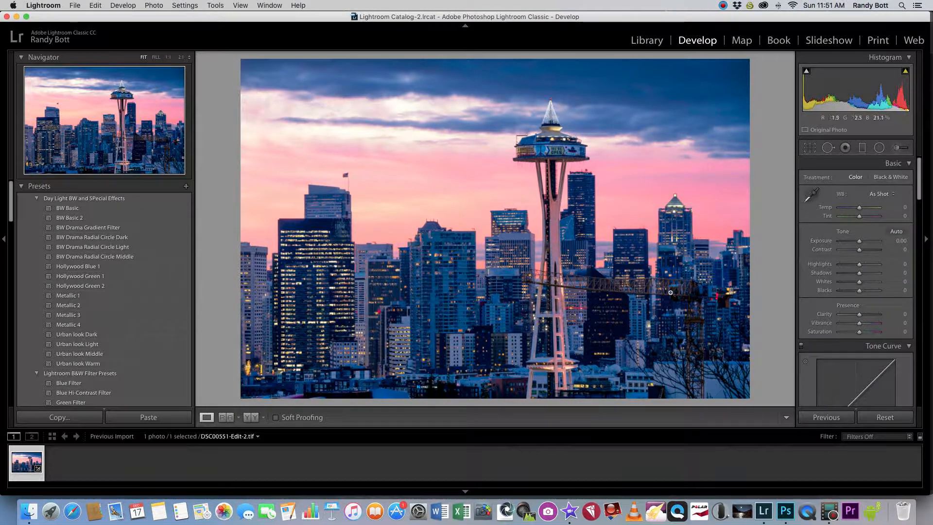
Try raising the whites to +14 and the shadows to +15, resetting each adjustment to its default
scroll(876, 305, "down", 1)
scroll(875, 306, "up", 1)
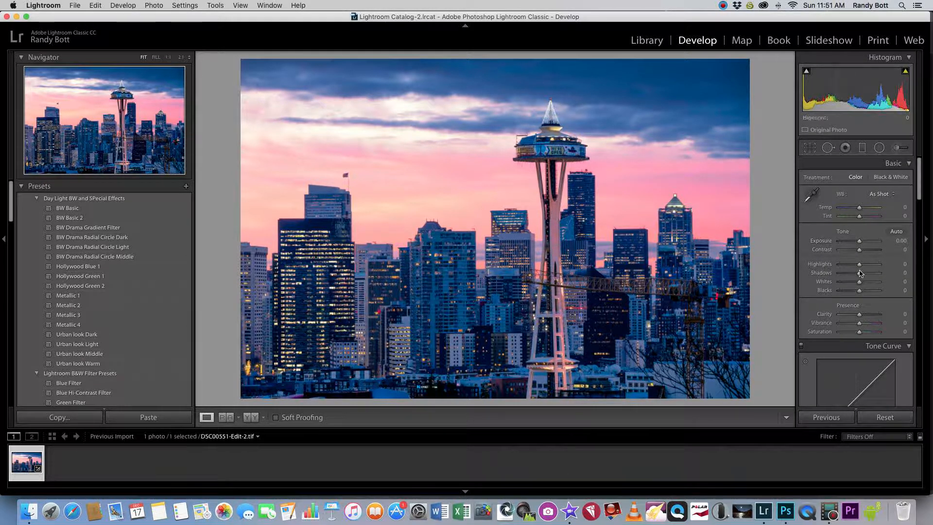
left_click_drag(859, 282, 862, 284)
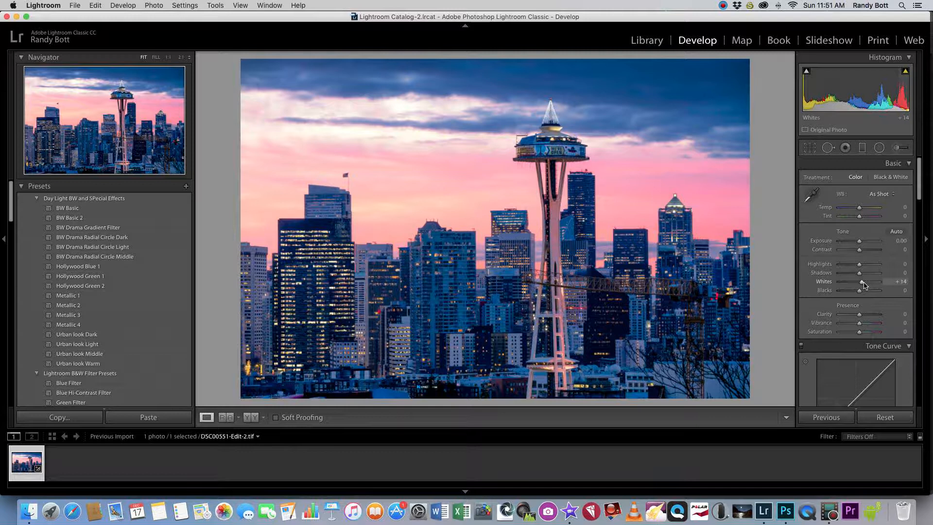
double_click(863, 282)
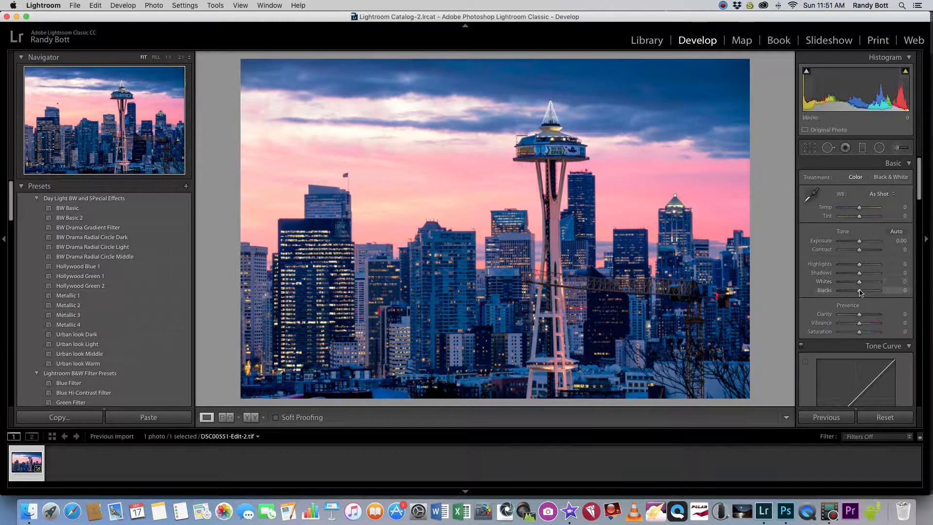
left_click_drag(859, 273, 862, 273)
double_click(862, 274)
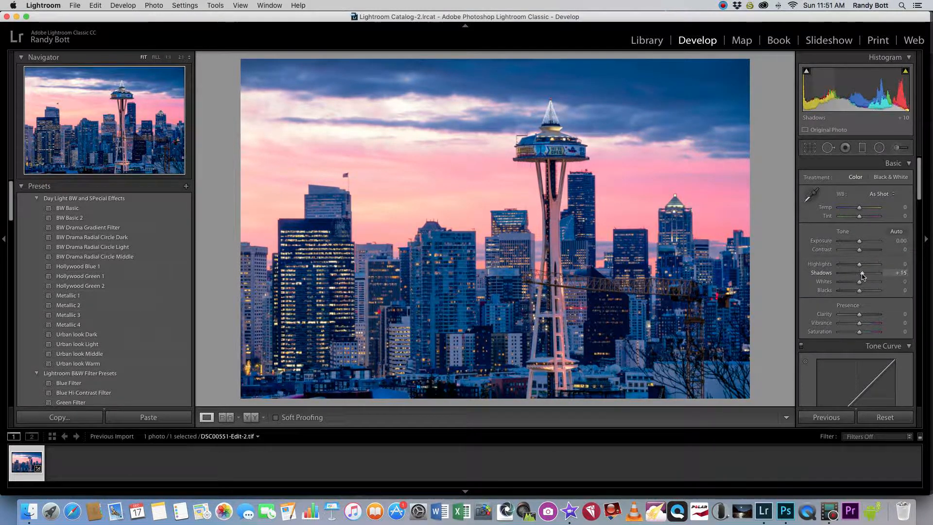
Set the photo's contrast to +12, tint to +20 and temperature to +12
left_click(862, 251)
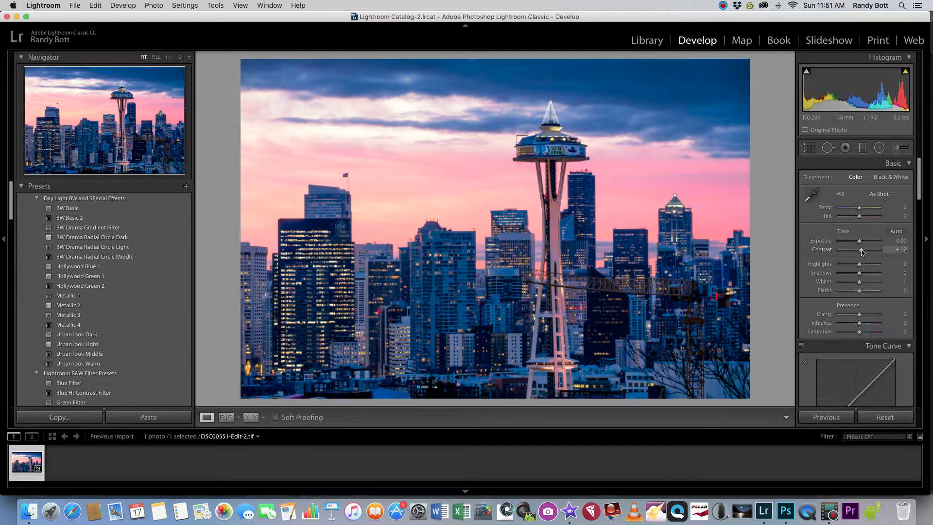
left_click_drag(860, 217, 863, 218)
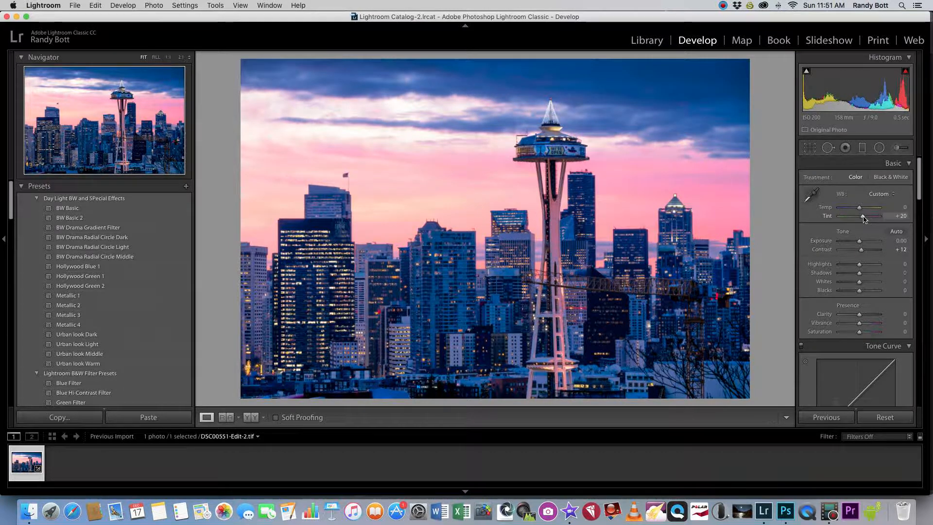
left_click(862, 208)
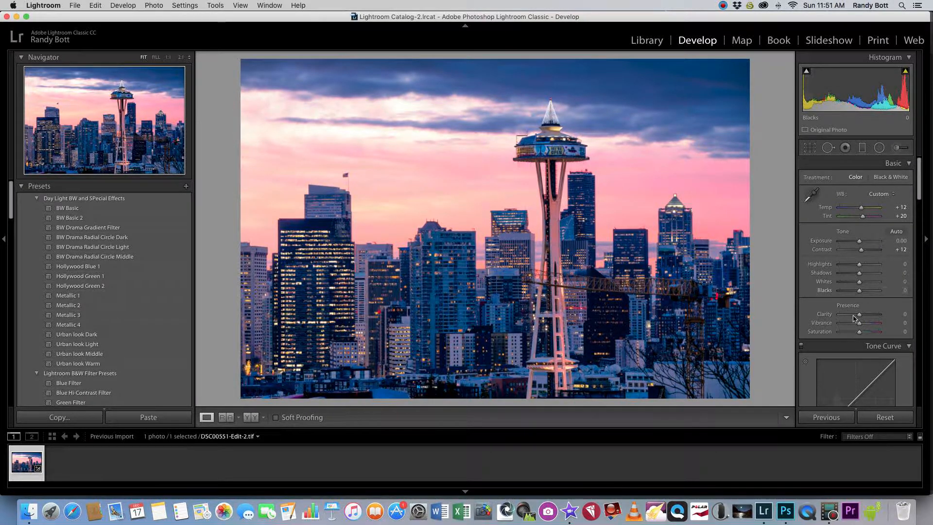
Examine the Space Needle, the sky and the neighbouring towers at 1:1 for noise and edge sharpness
scroll(855, 291, "down", 15)
scroll(852, 334, "down", 3)
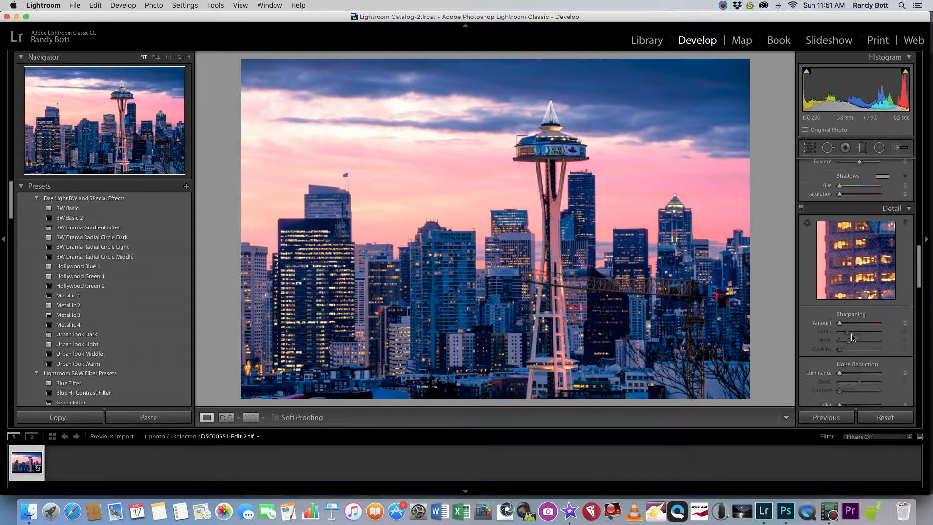
left_click(580, 171)
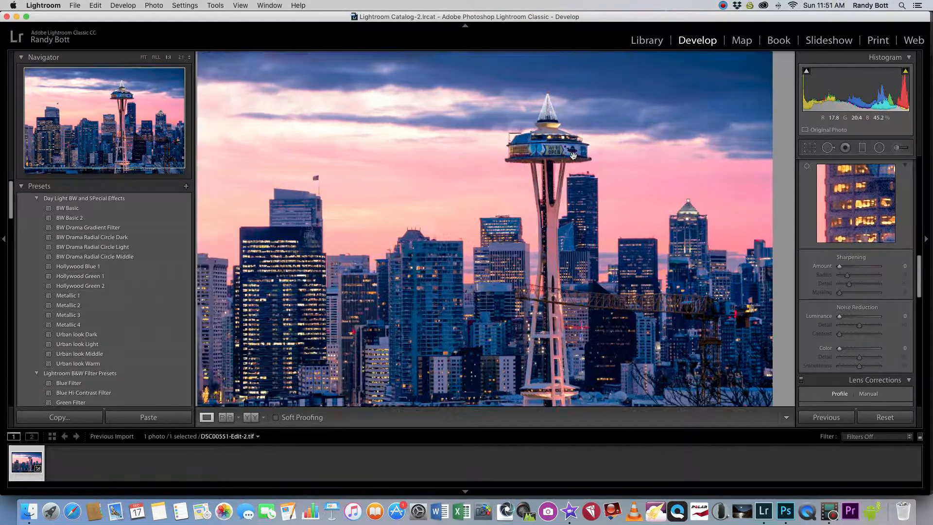
scroll(591, 179, "up", 3)
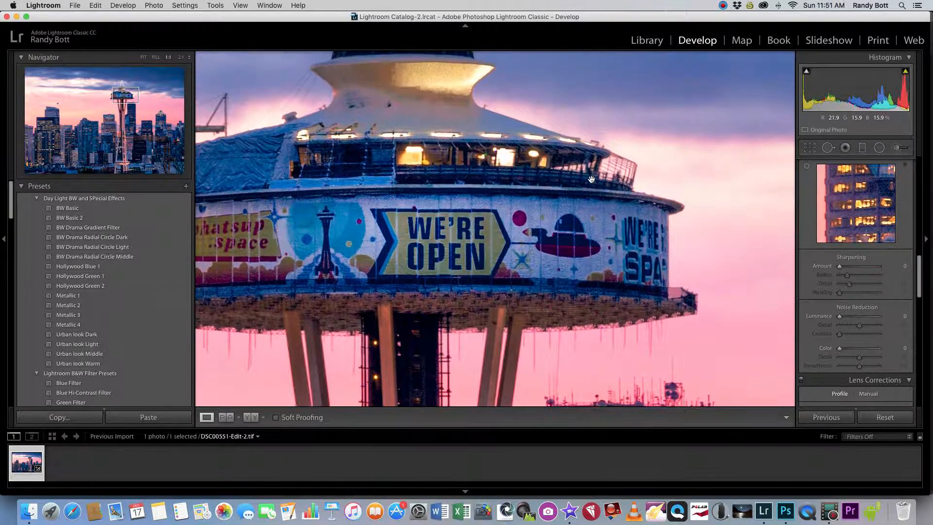
scroll(592, 178, "left", 10)
scroll(593, 179, "up", 5)
scroll(593, 179, "right", 2)
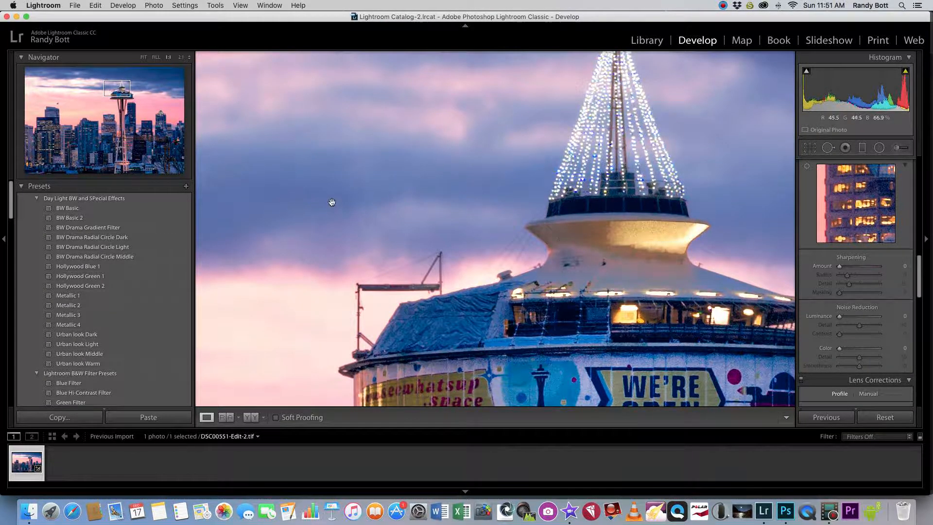
scroll(335, 198, "left", 10)
scroll(338, 198, "down", 3)
scroll(339, 197, "down", 10)
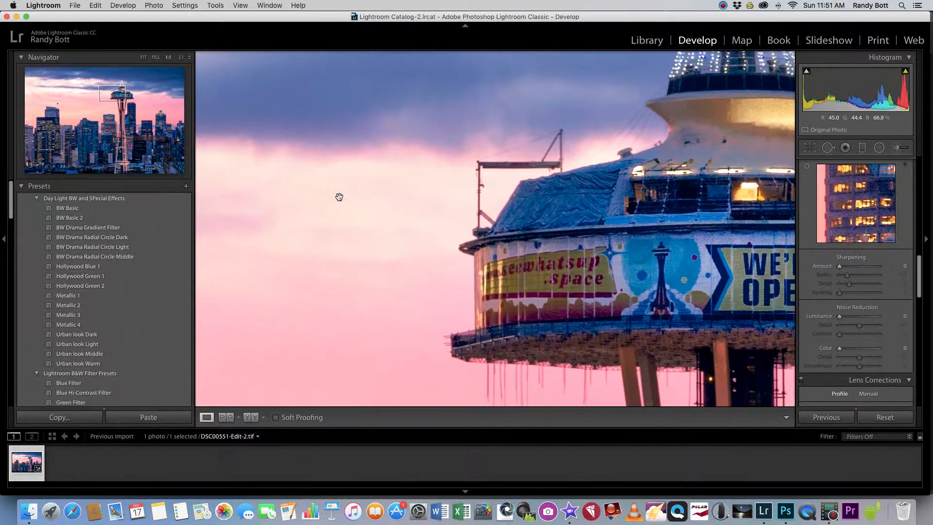
scroll(339, 196, "left", 5)
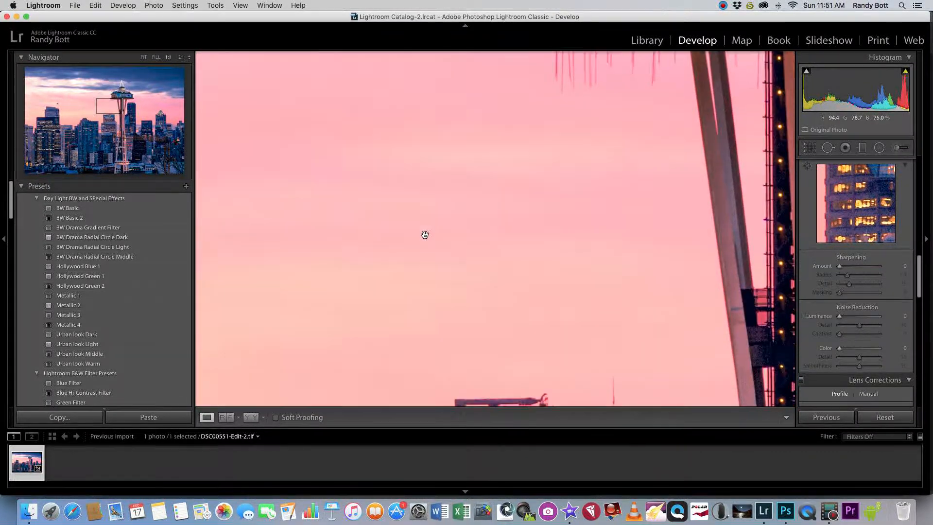
scroll(424, 235, "down", 10)
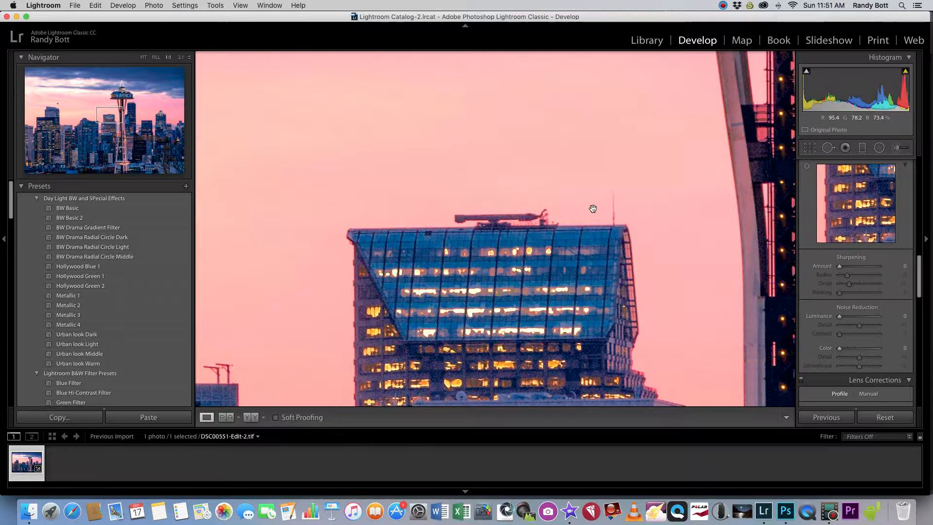
scroll(583, 206, "right", 15)
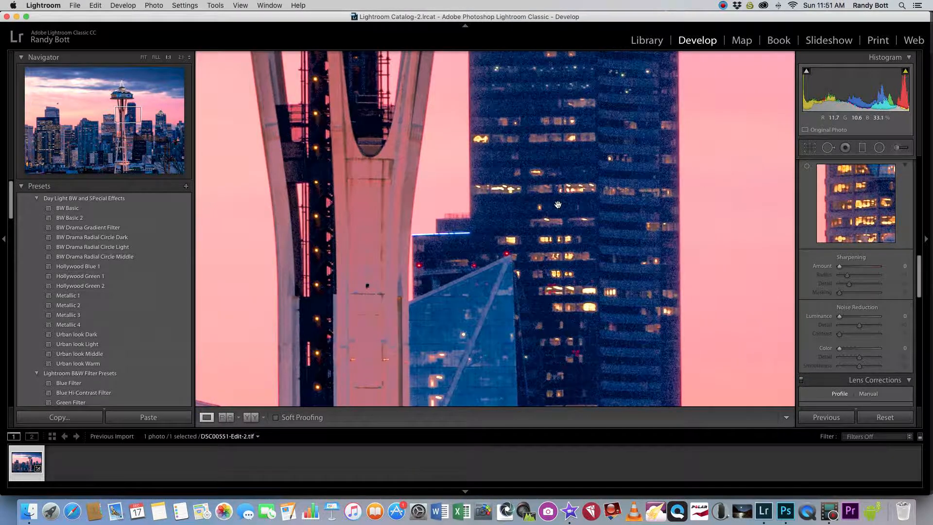
scroll(558, 204, "right", 2)
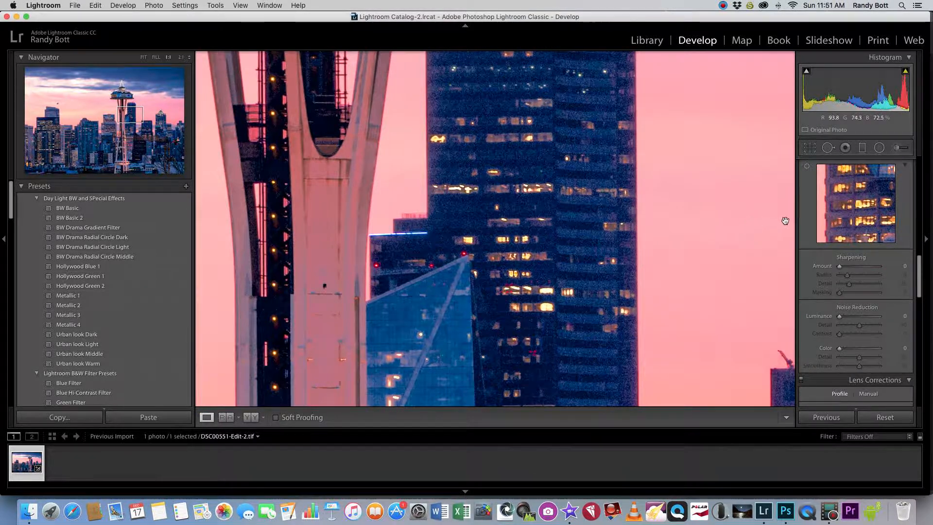
Sharpen the photo with amount 33, radius 0.5, detail 100 and masking 100
left_click_drag(840, 267, 848, 270)
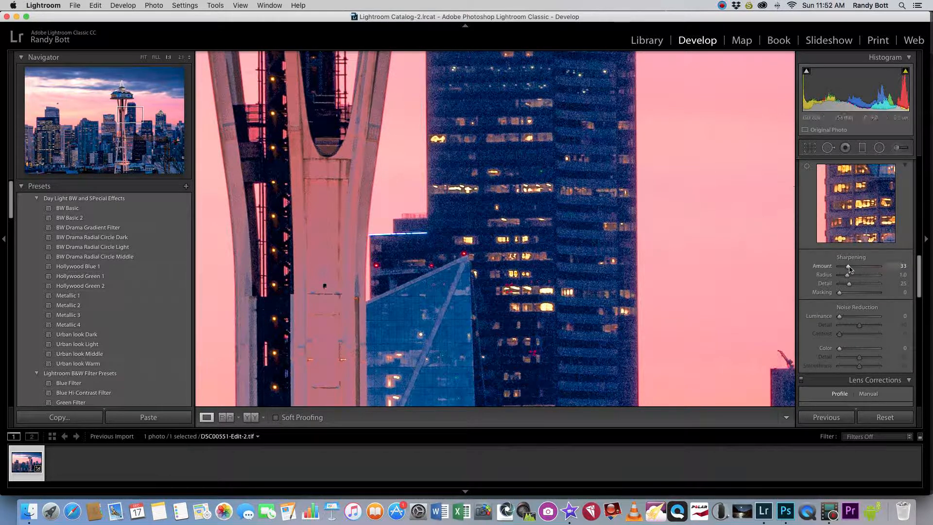
left_click_drag(848, 275, 839, 275)
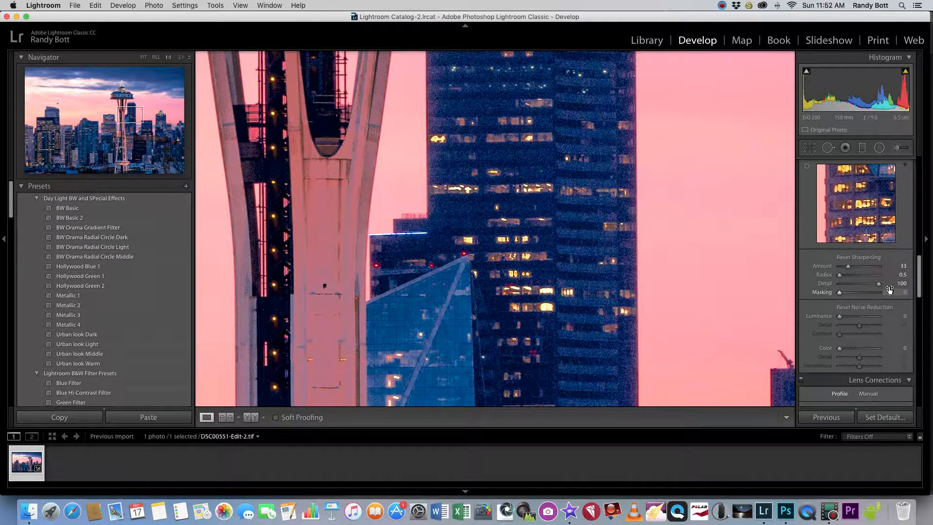
left_click_drag(839, 293, 886, 297)
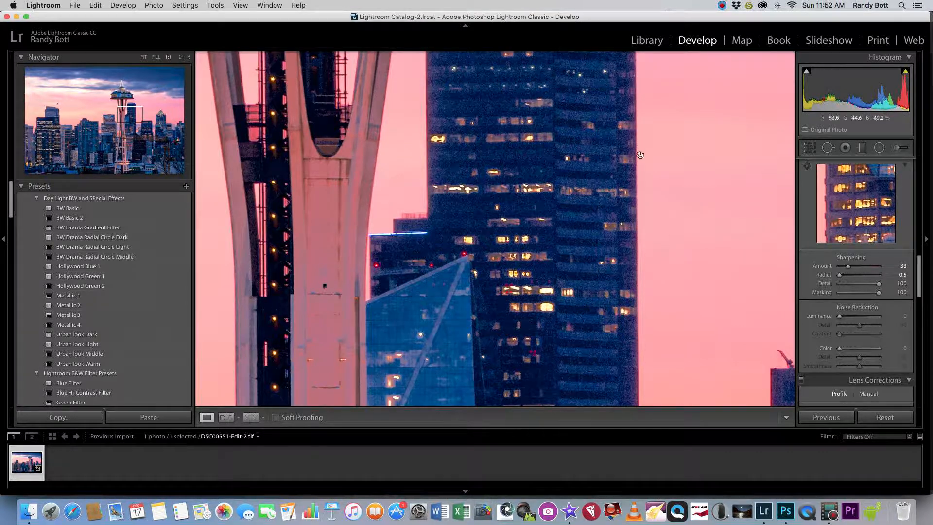
Try luminance noise reduction at 100 and check its effect on the dark tower beside the Space Needle
left_click_drag(841, 319, 846, 318)
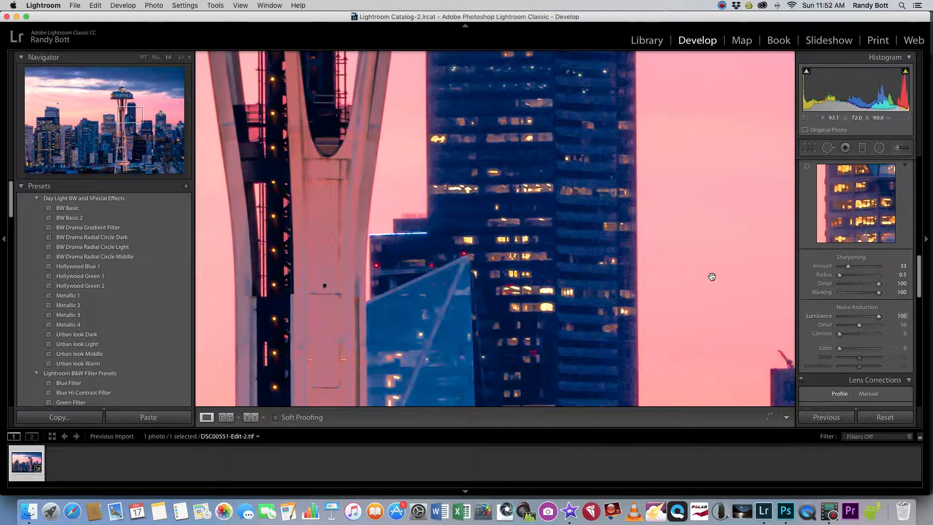
scroll(597, 210, "up", 10)
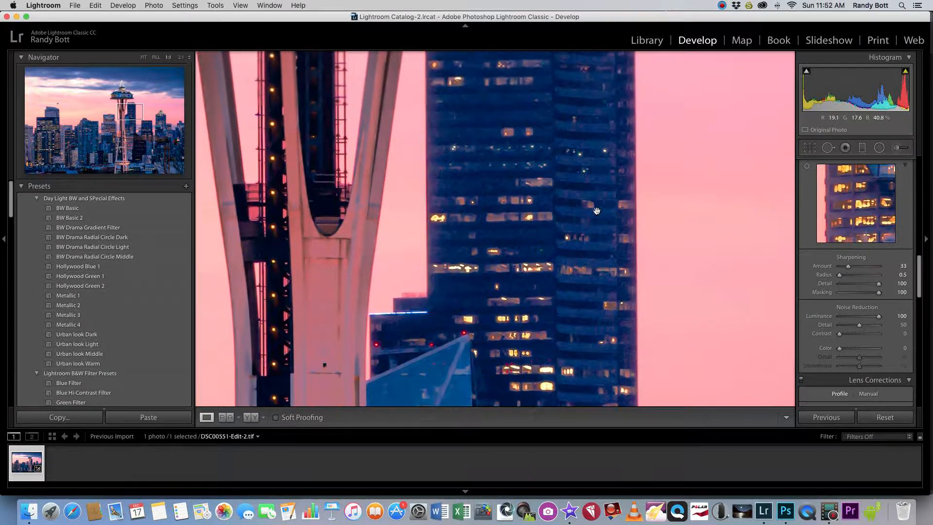
scroll(596, 211, "down", 5)
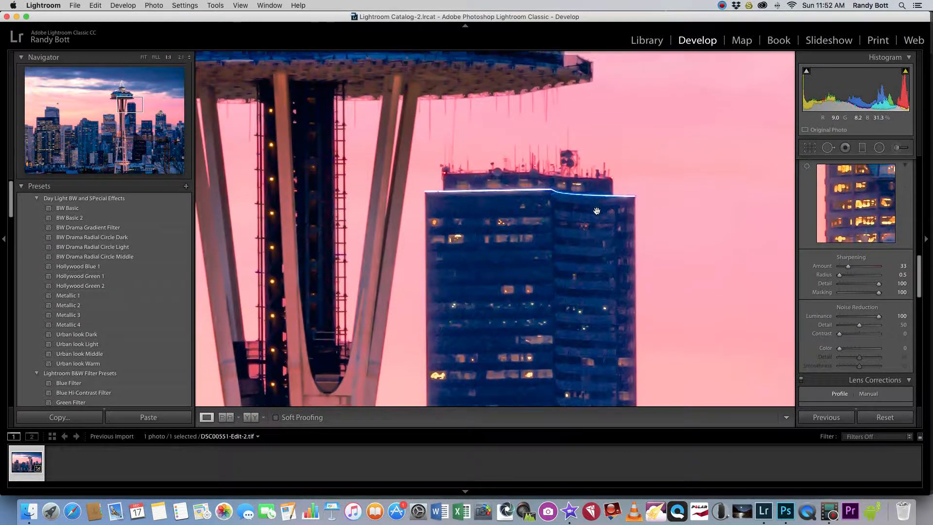
Set luminance noise reduction to 17 and color noise reduction to 100, returning to the full-photo view
left_click_drag(879, 319, 846, 320)
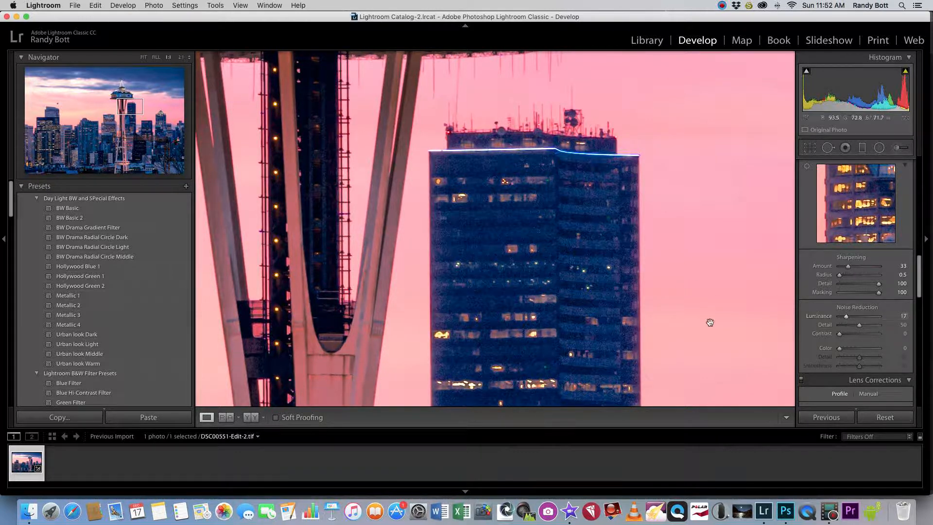
left_click_drag(839, 348, 892, 351)
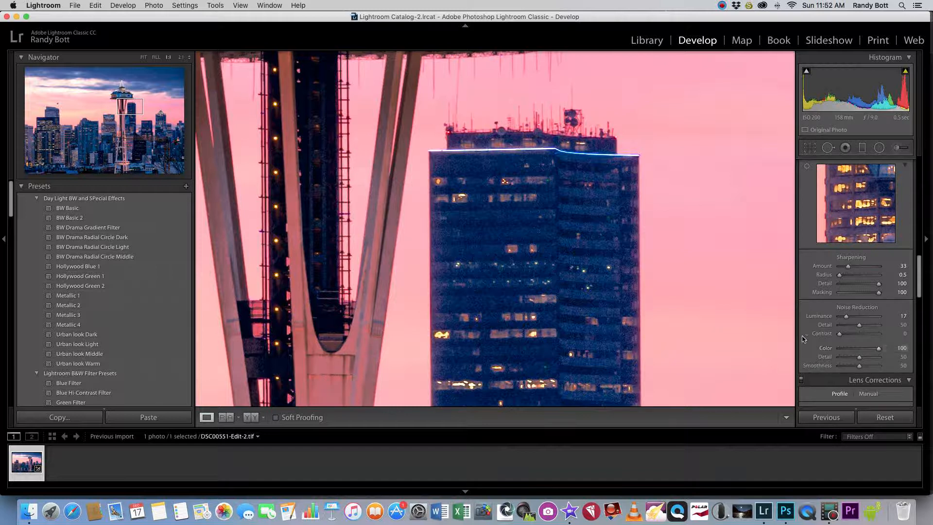
left_click(535, 263)
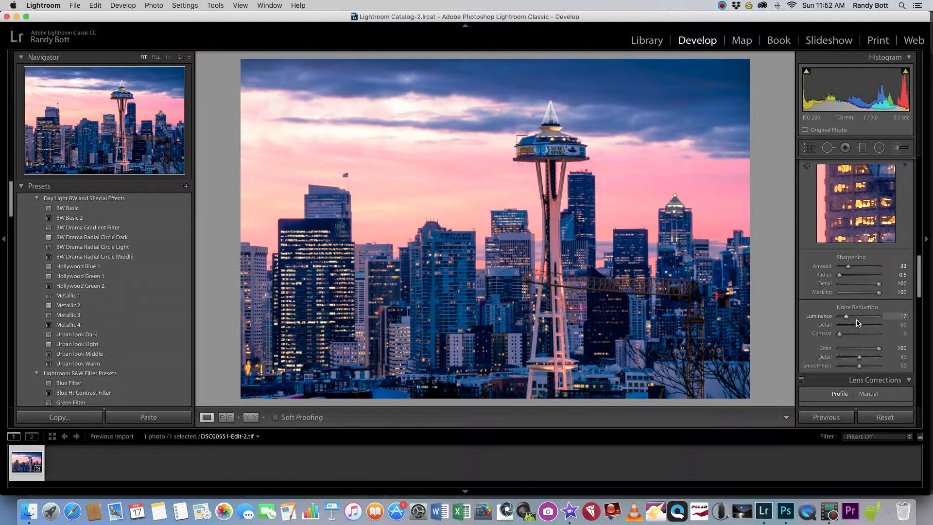
Darken the photo's edges with a Highlight Priority post-crop vignette at amount -17
scroll(859, 323, "down", 10)
scroll(861, 326, "down", 5)
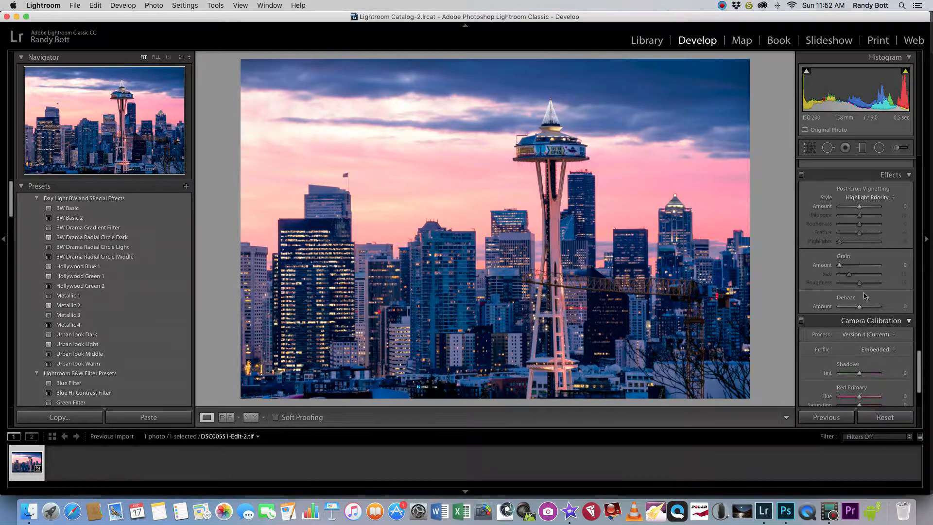
left_click_drag(860, 208, 856, 208)
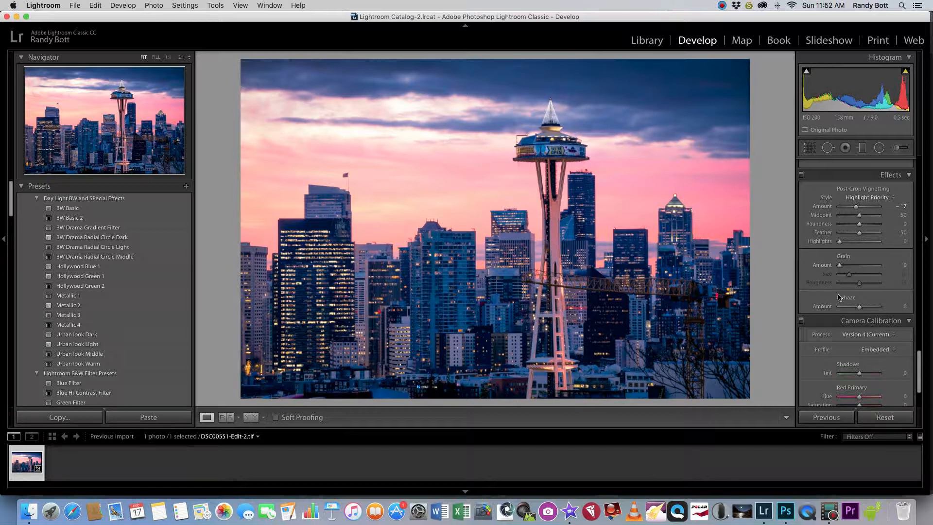
Try adjusting the blue primary saturation in the camera calibration, resetting it to its default
scroll(850, 282, "down", 3)
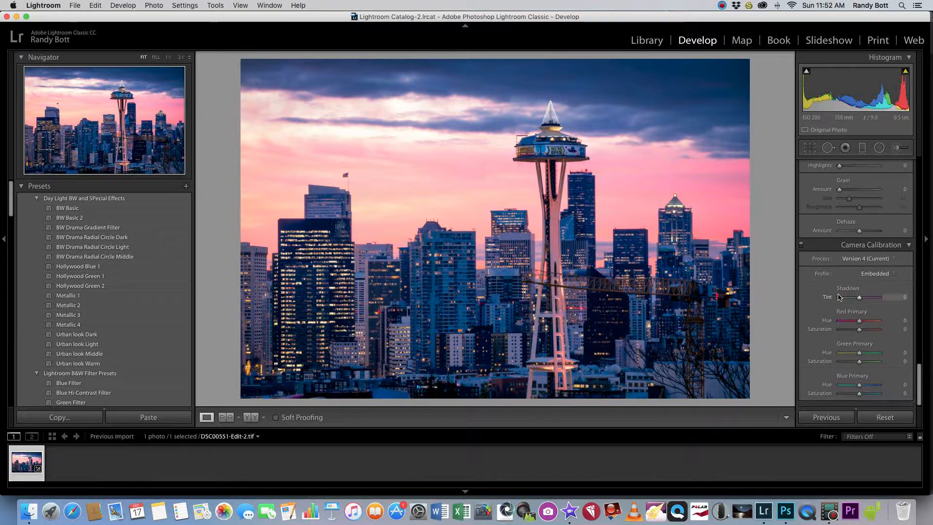
left_click_drag(859, 395, 859, 398)
double_click(859, 395)
scroll(843, 287, "up", 10)
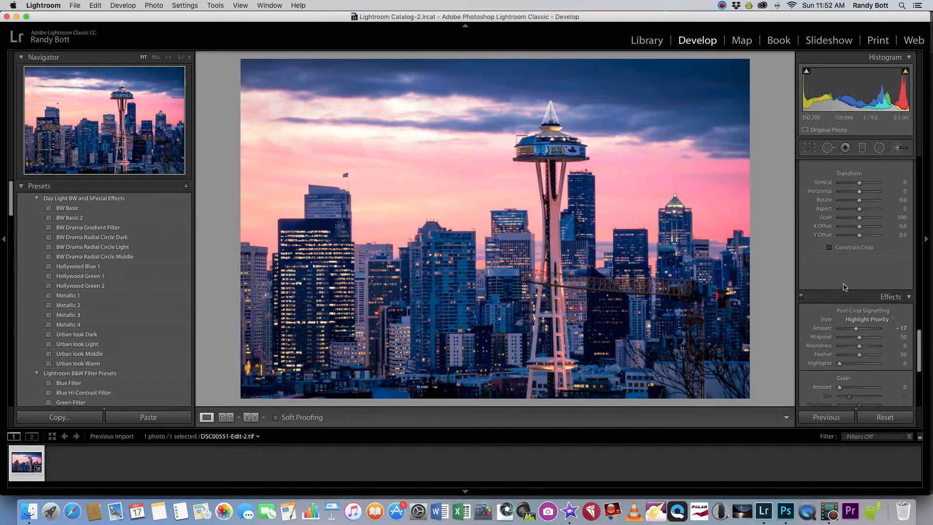
scroll(843, 287, "up", 10)
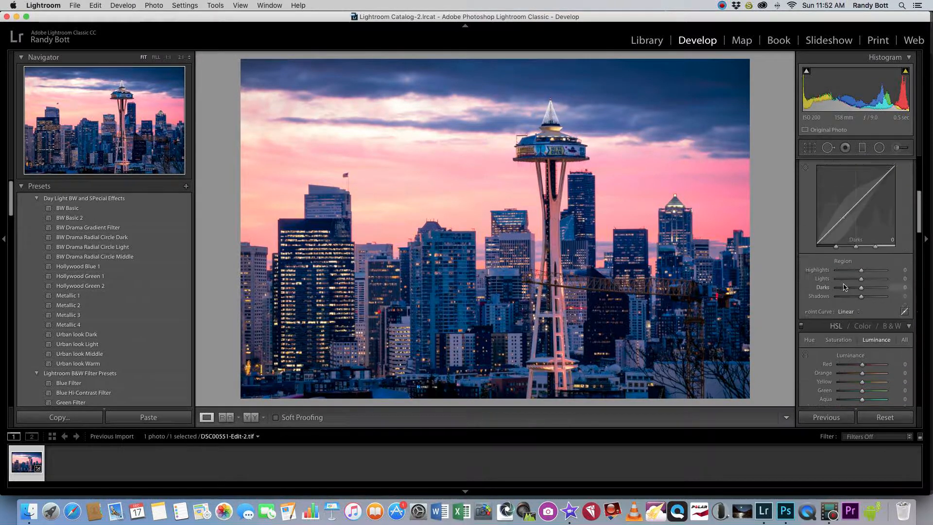
scroll(843, 284, "up", 4)
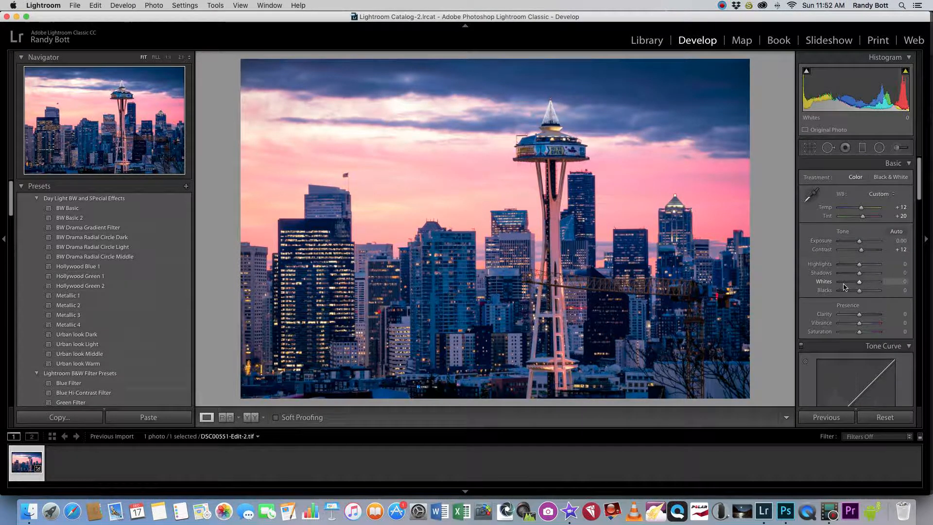